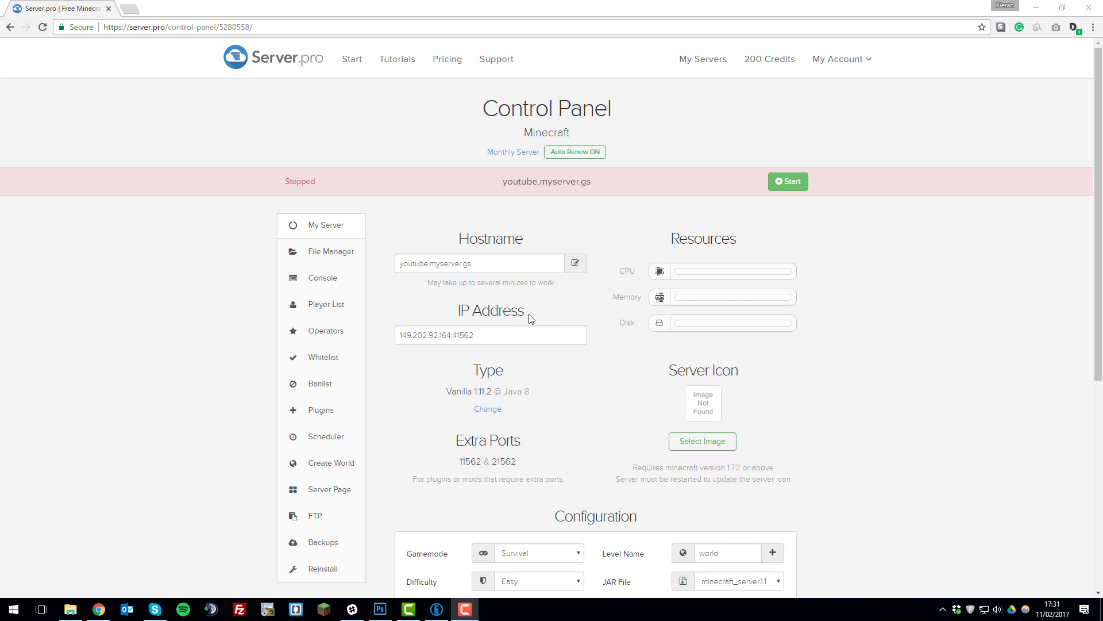
- Search Technic Launcher modpacks for 'sky' and open the Minecraft SKY (Official) web page
click(437, 609)
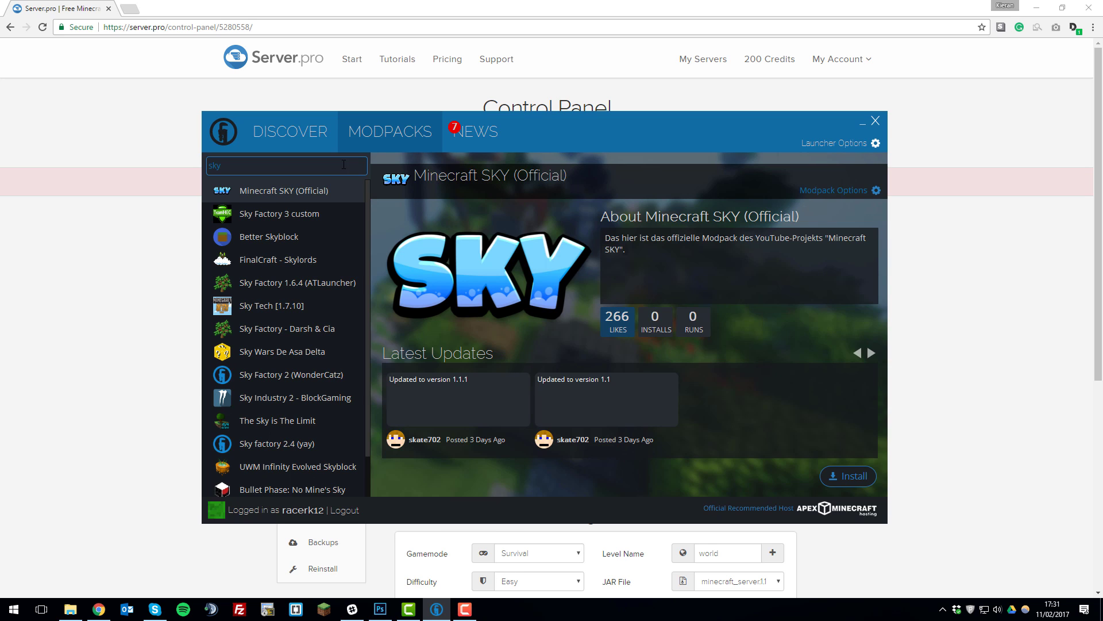
click(362, 141)
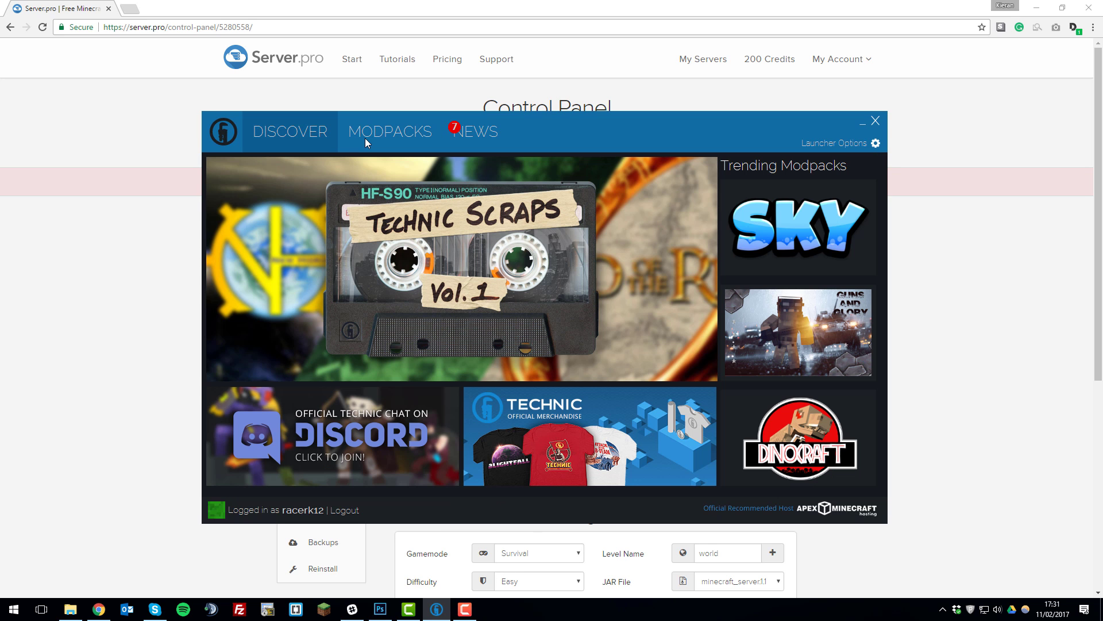
drag(319, 166, 195, 169)
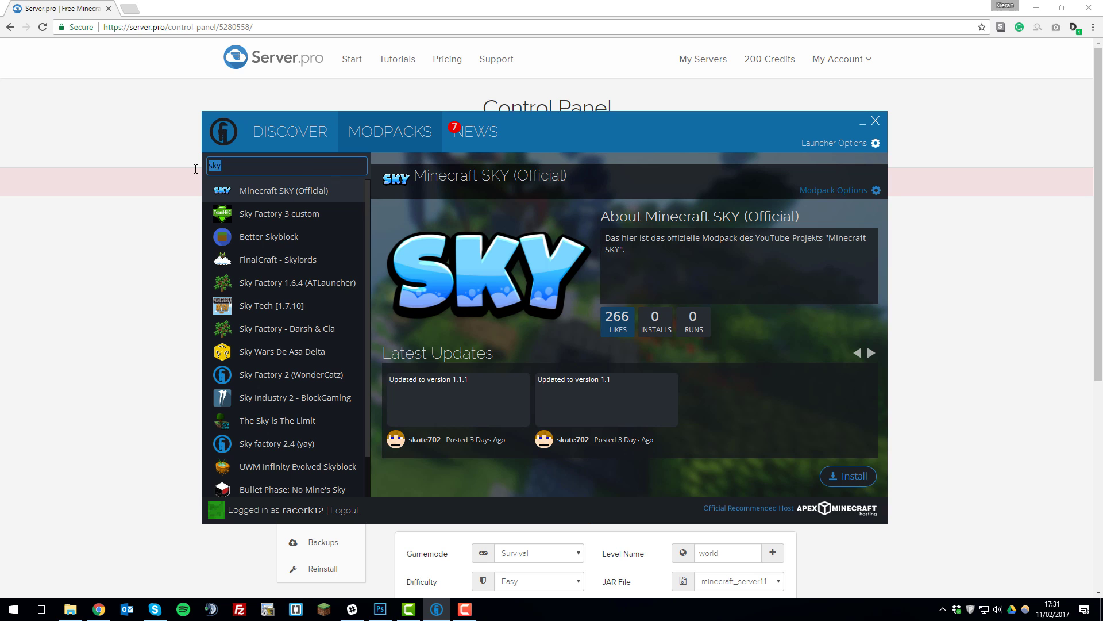
key(BackSpace)
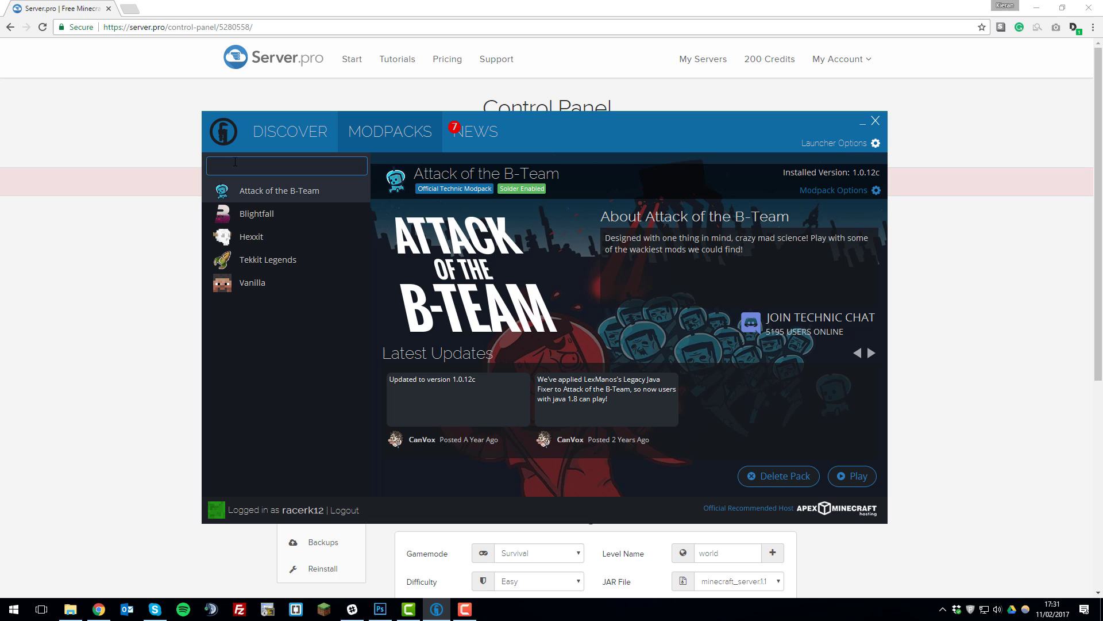
text(sky)
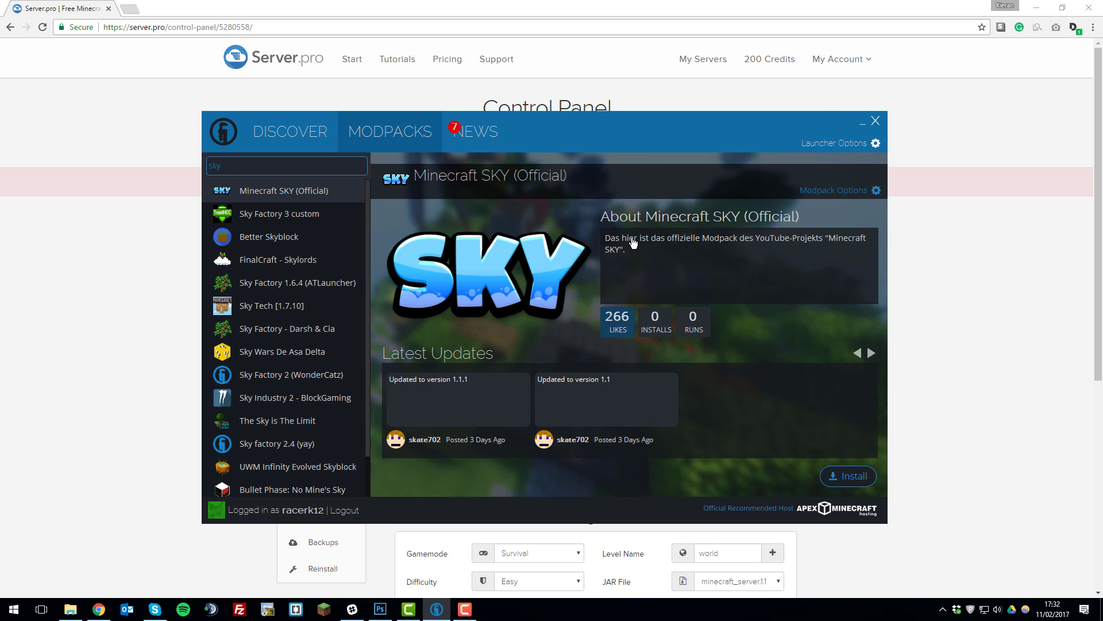
click(692, 259)
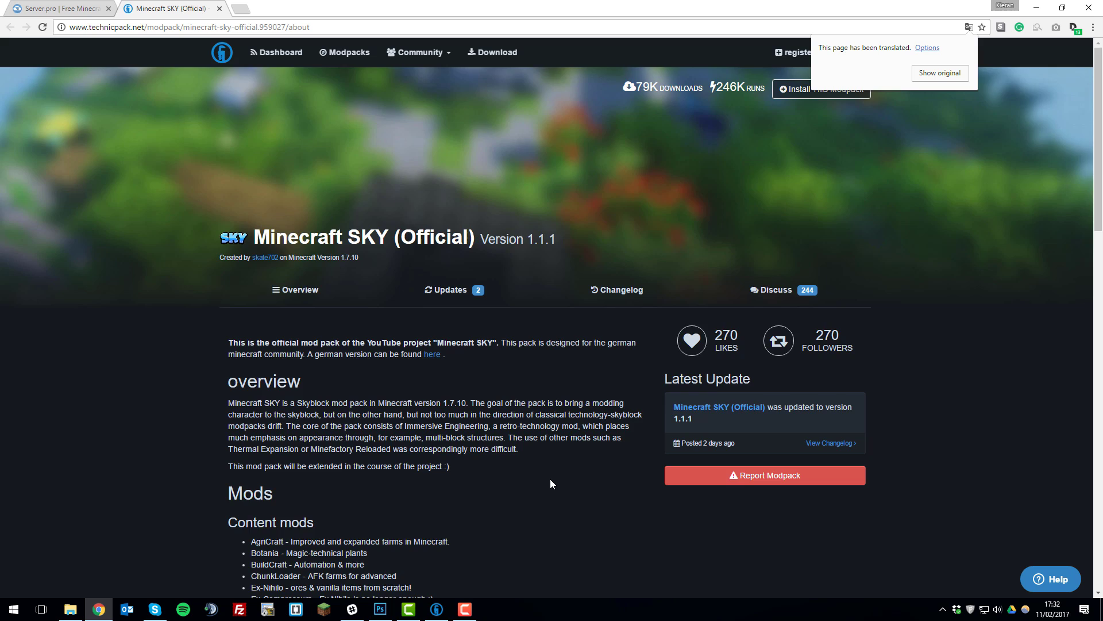
- Read the Minecraft SKY page's overview and 1.7.10 mod list, then return to Technic Launcher
scroll(550, 478, down, 10)
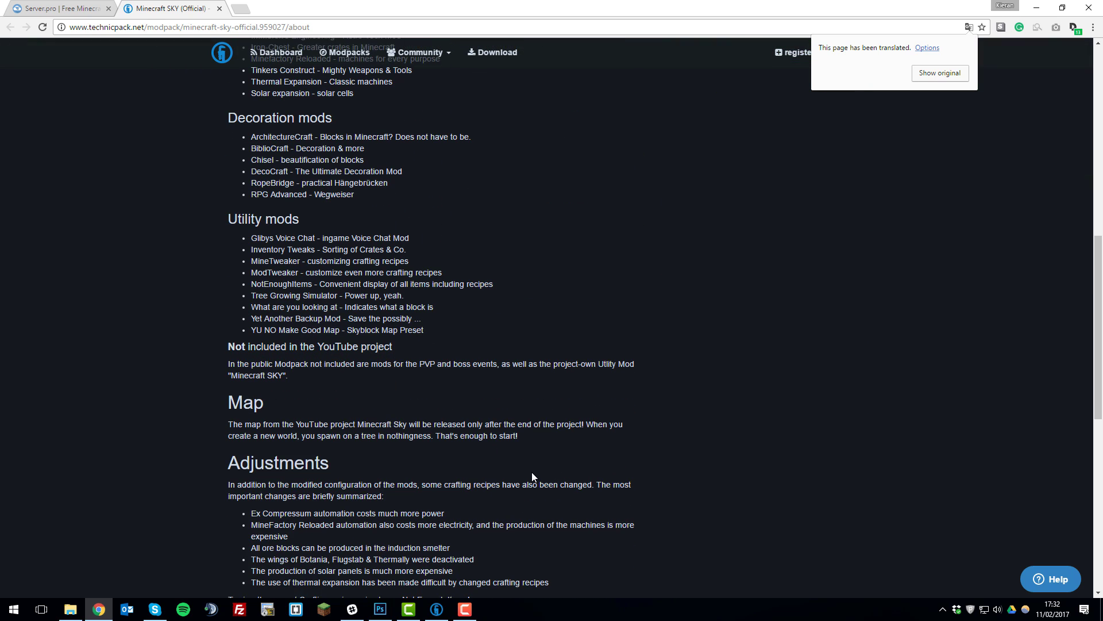
scroll(532, 473, up, 10)
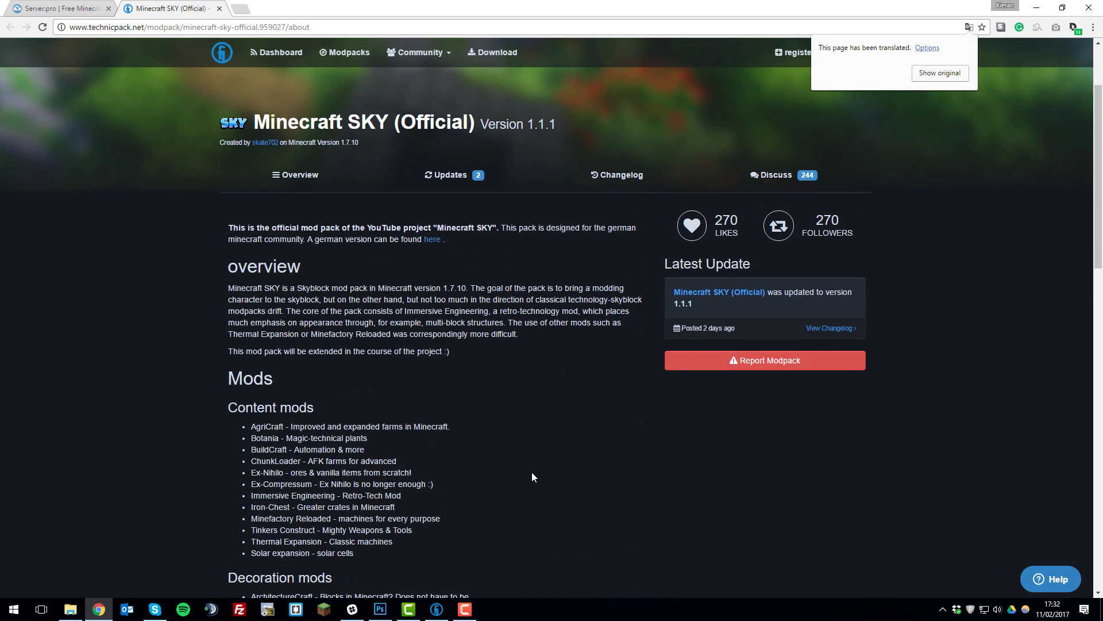
scroll(532, 477, up, 1)
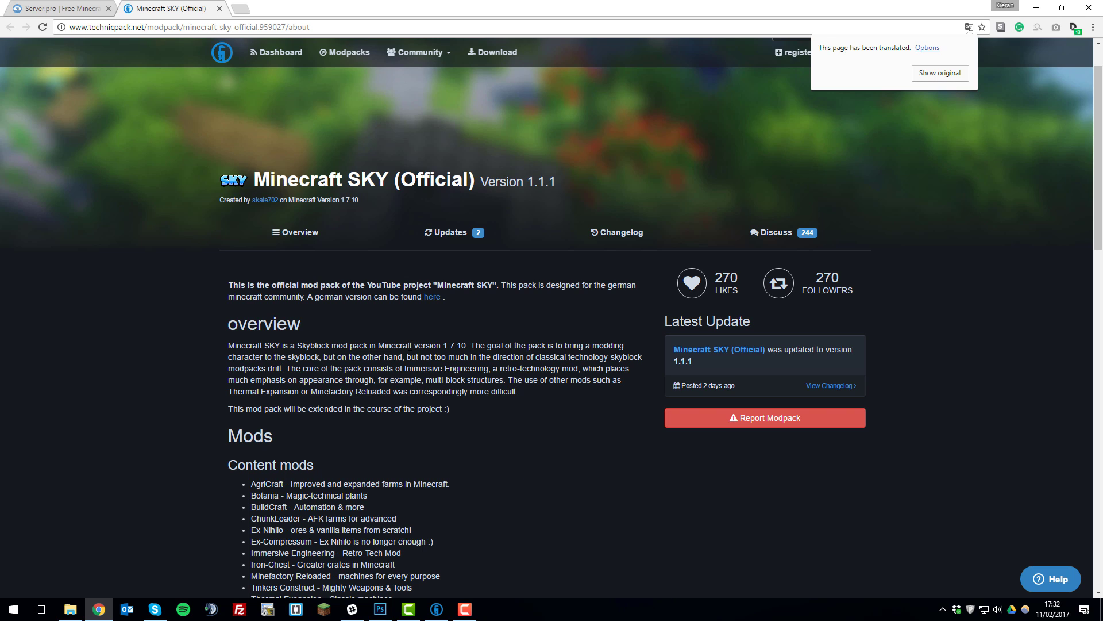
drag(411, 345, 464, 345)
click(516, 457)
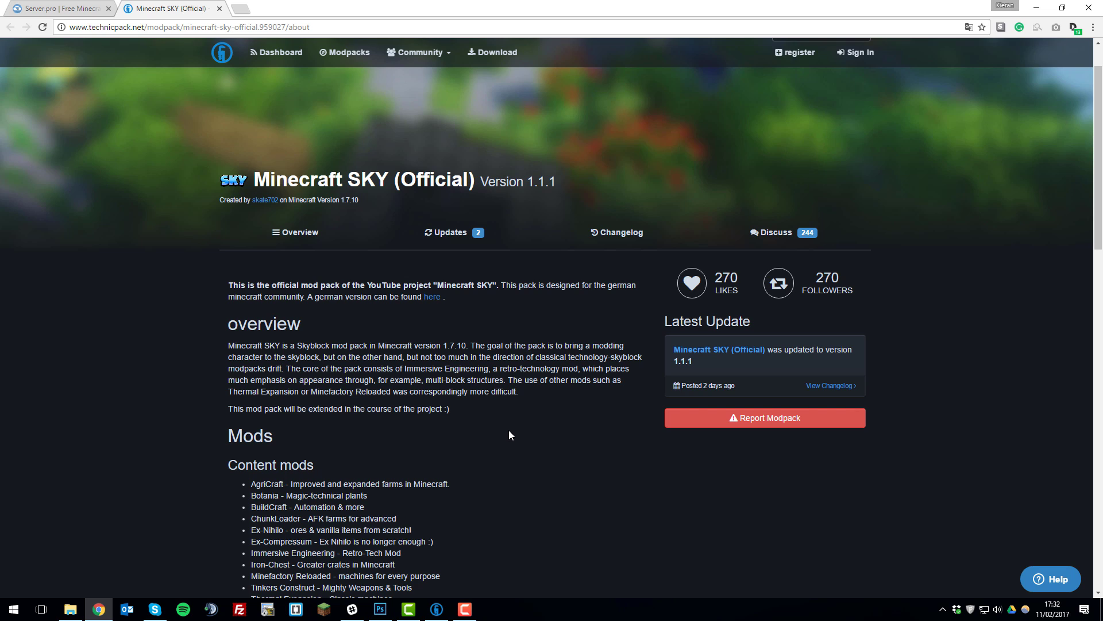
click(438, 610)
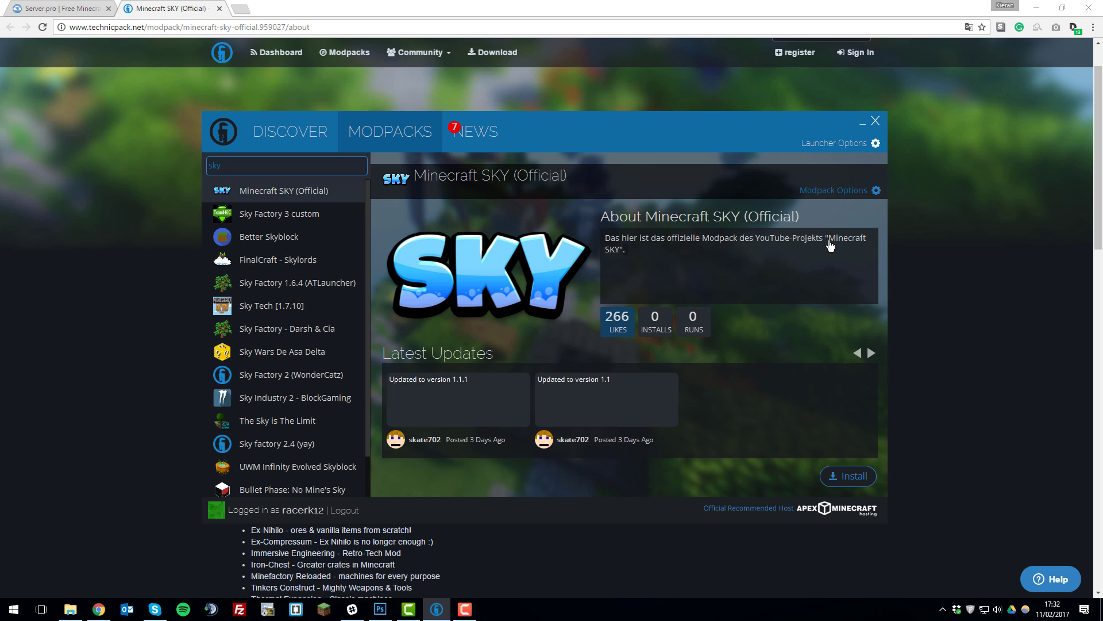
- Install Minecraft SKY (Official) 1.1.1 and clear the 'sky' search to show installed packs
click(845, 477)
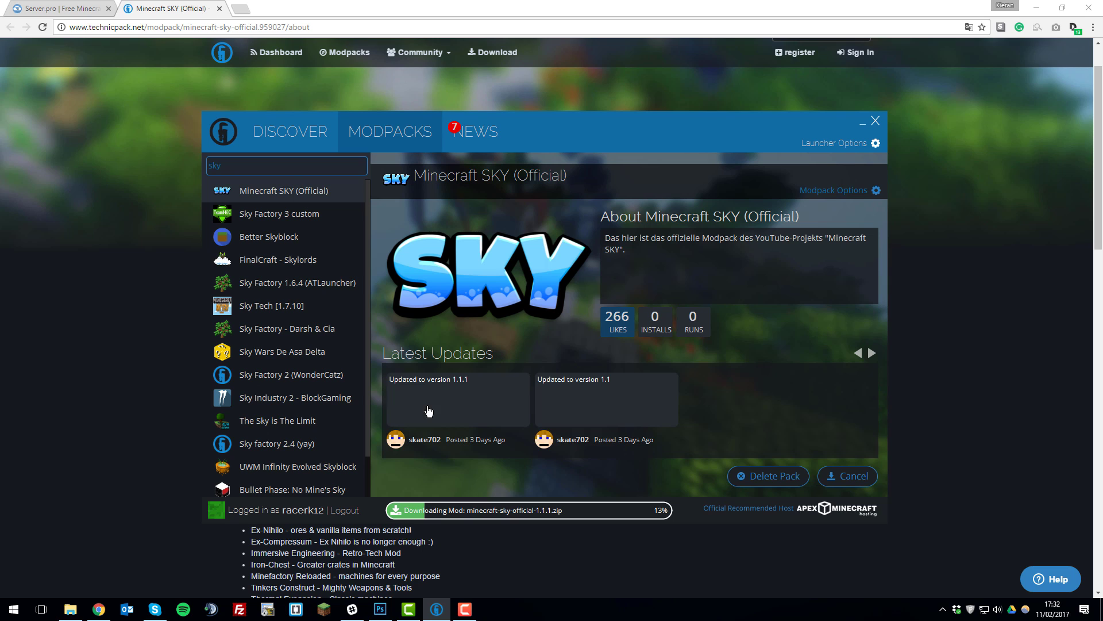
drag(227, 165, 179, 166)
key(BackSpace)
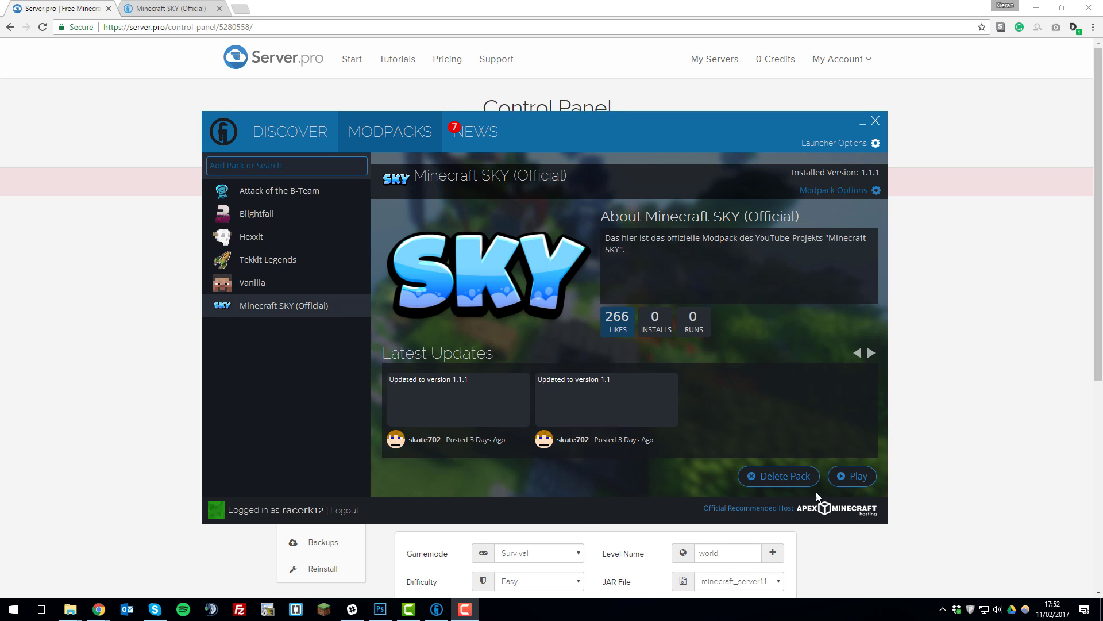
- Change the server type to Forge and look through its version list
click(964, 347)
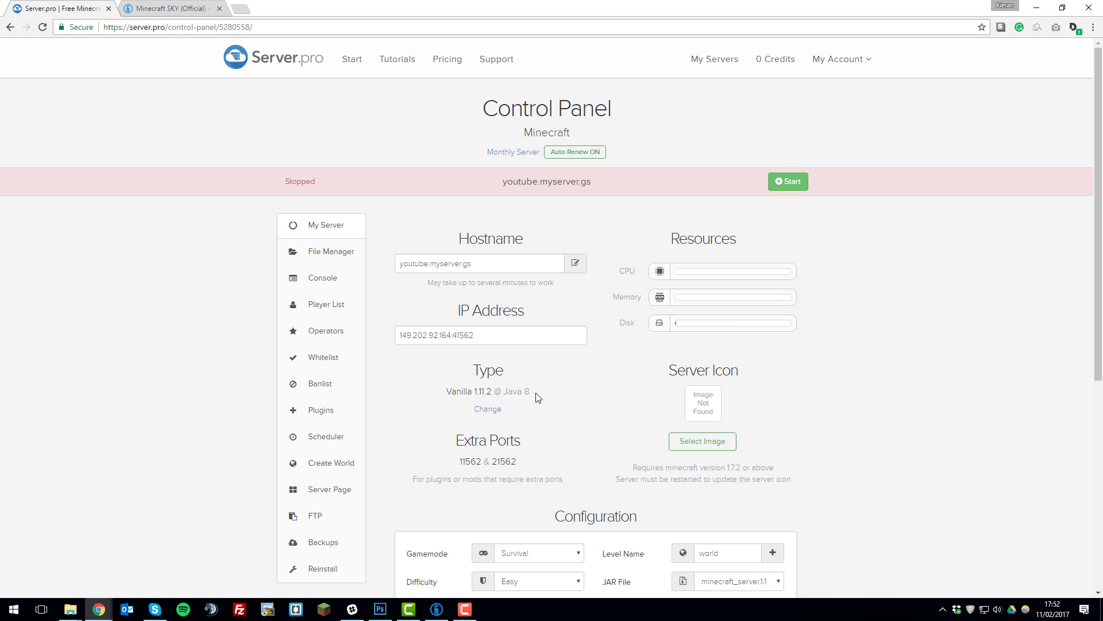
click(489, 410)
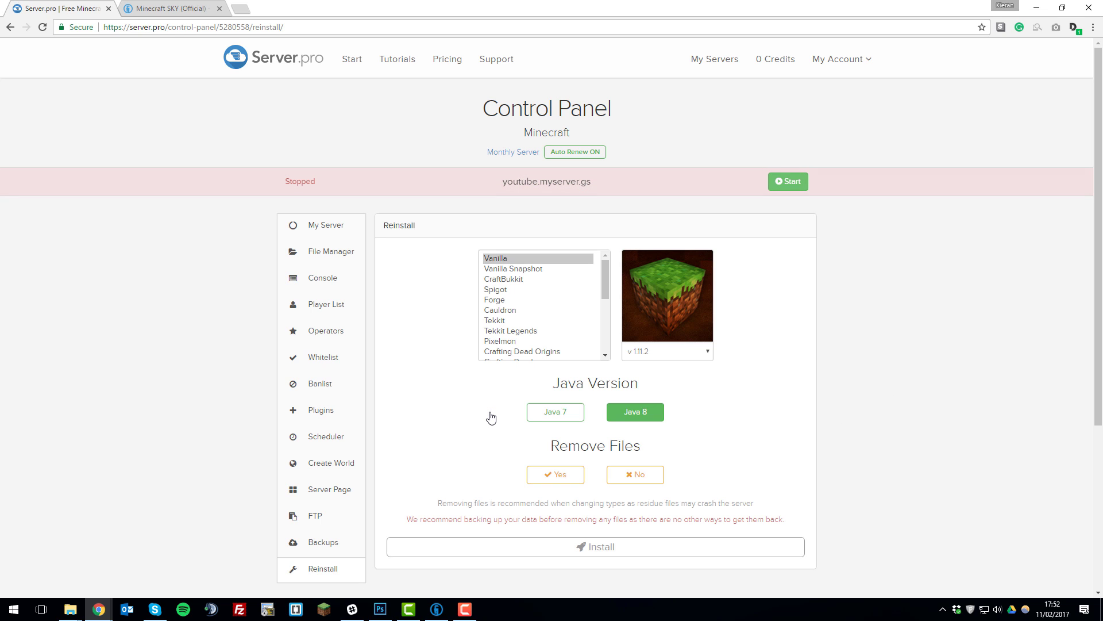
click(498, 301)
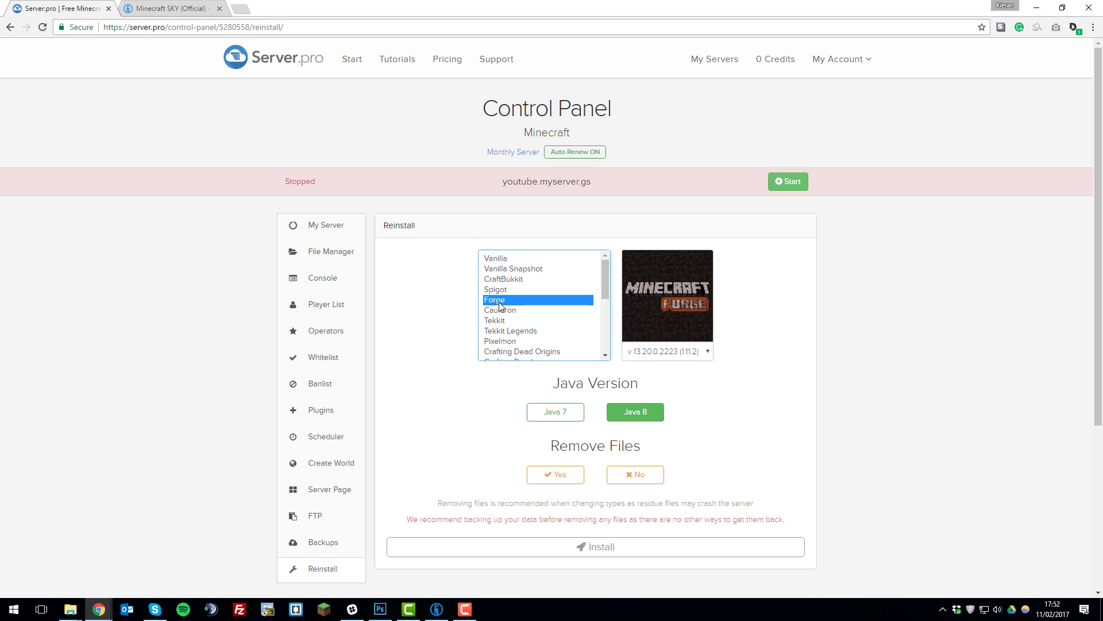
click(656, 351)
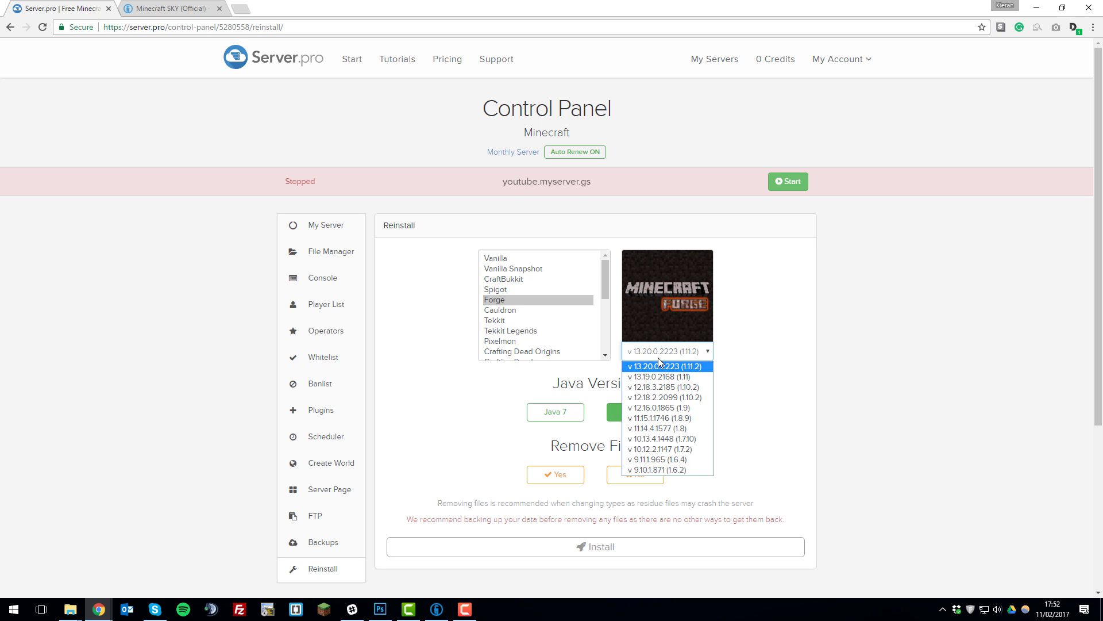
click(359, 184)
- Confirm the pack needs Minecraft 1.7.10 and pick Forge 10.13.4.1448 (1.7.10)
key(ctrl+Tab)
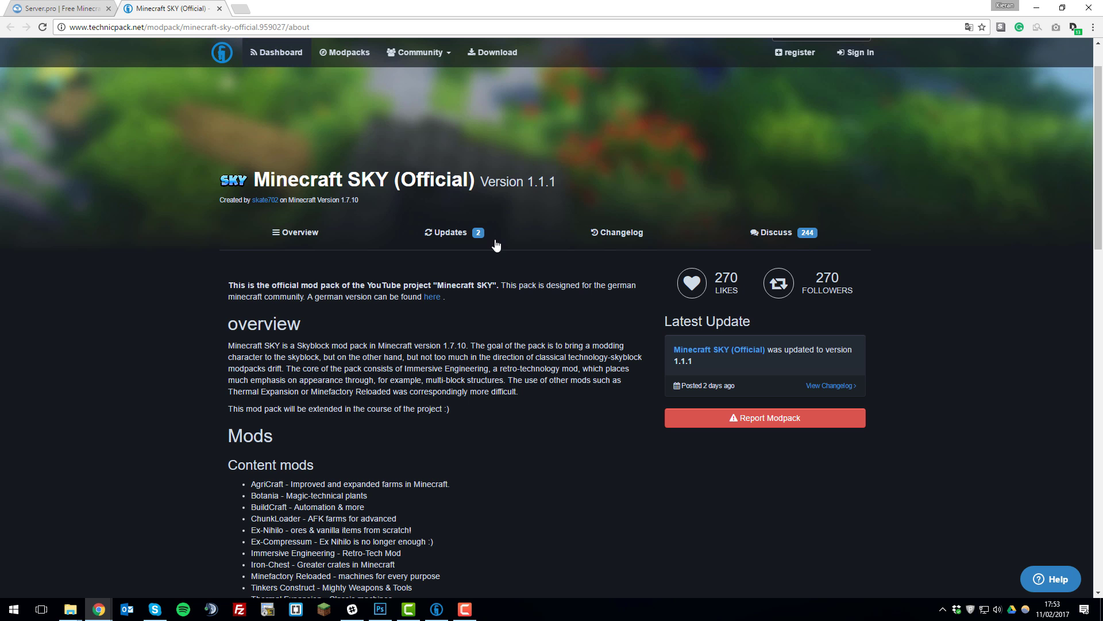
double_click(471, 357)
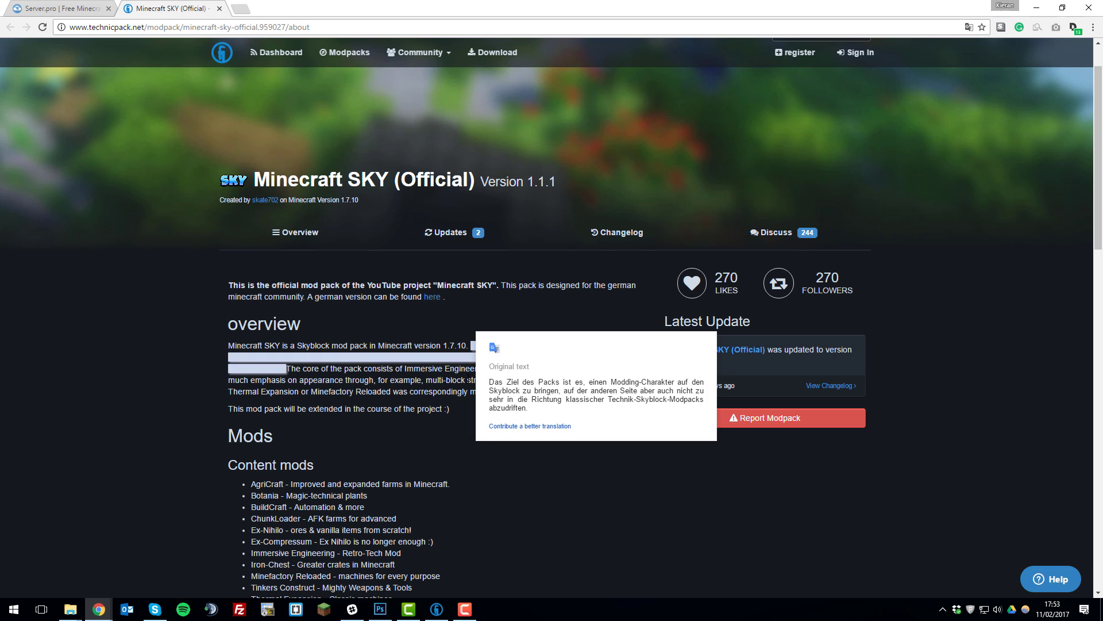
key(ctrl+Tab)
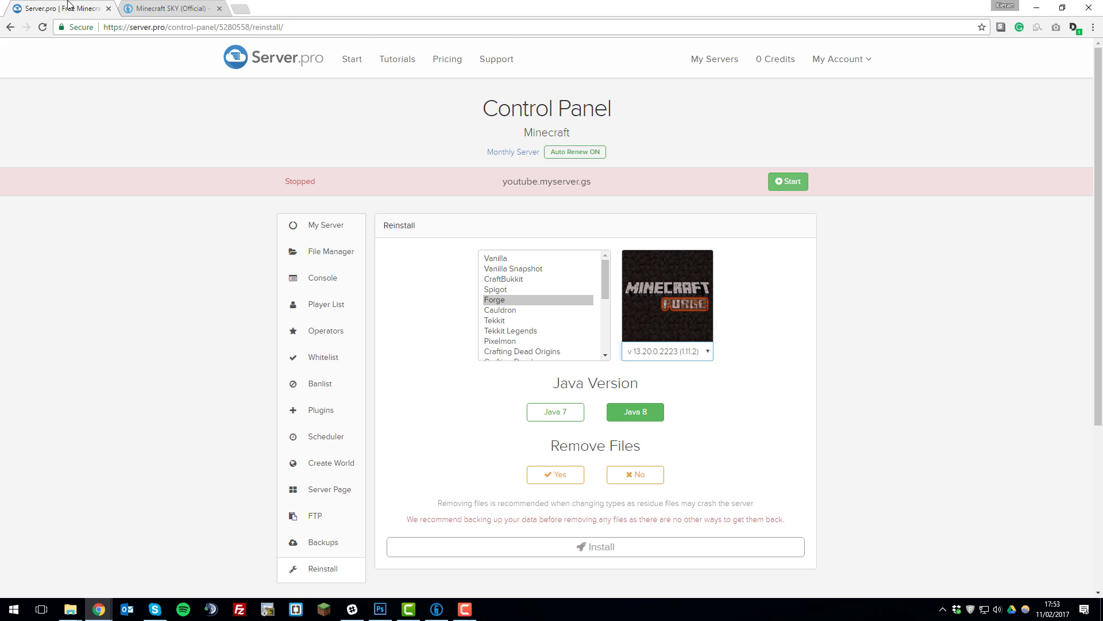
click(635, 356)
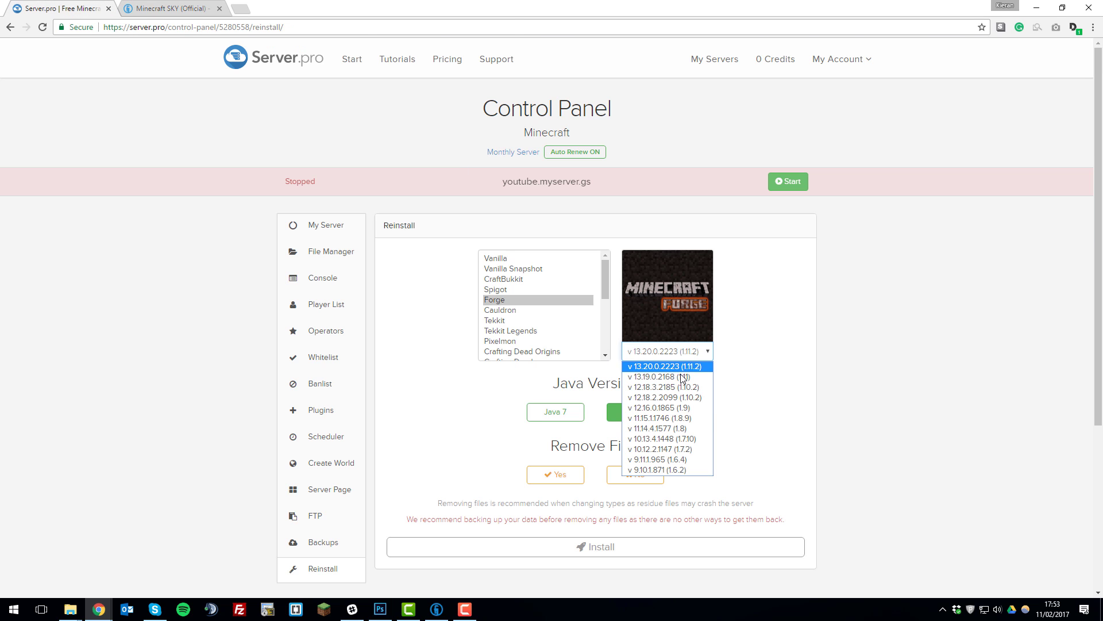
click(687, 441)
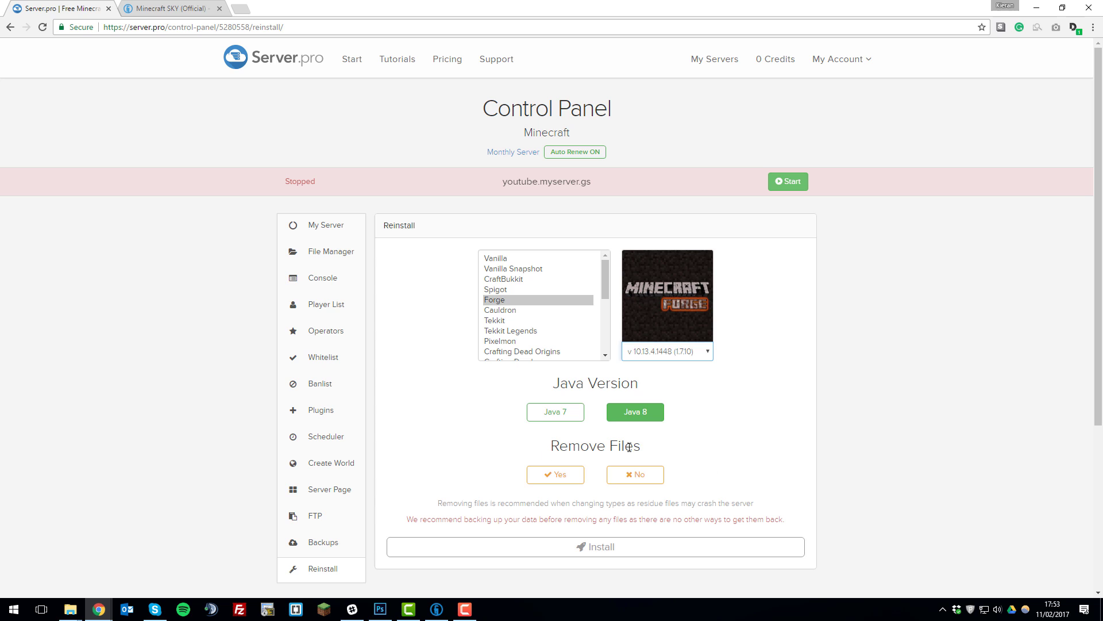
- Install Forge 10.13.4.1448, deleting existing server files, then bring up Technic Launcher
click(563, 486)
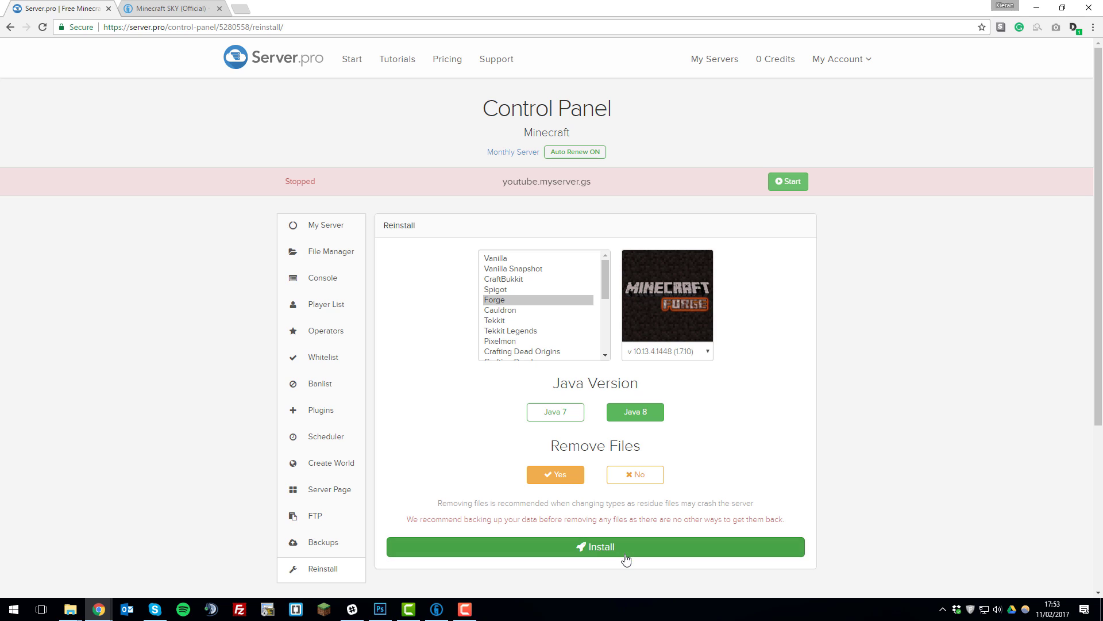
click(612, 552)
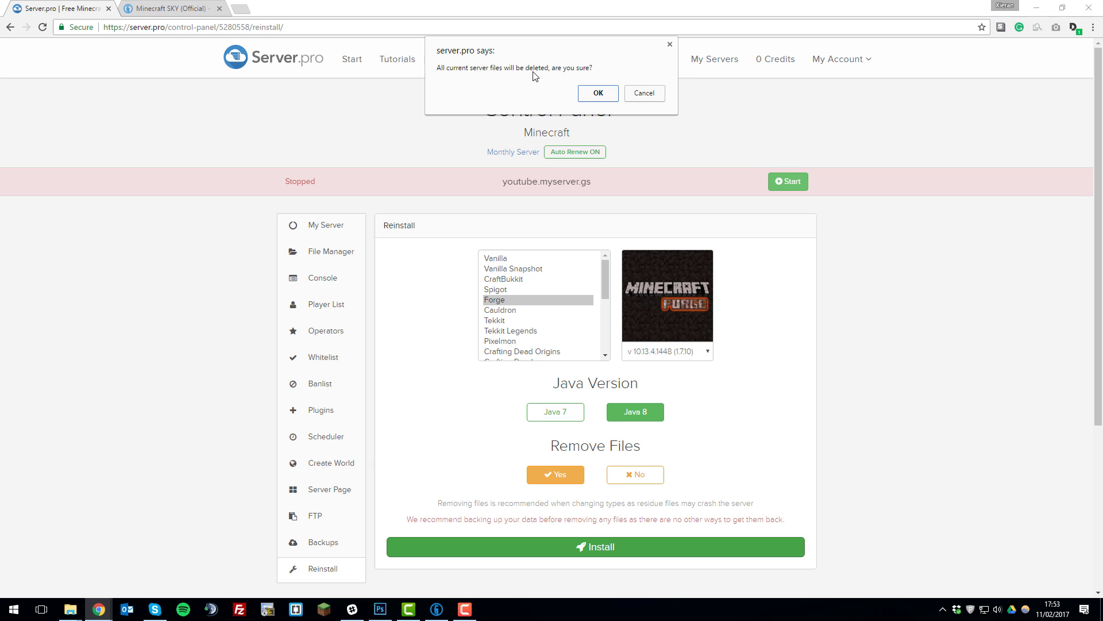
click(595, 94)
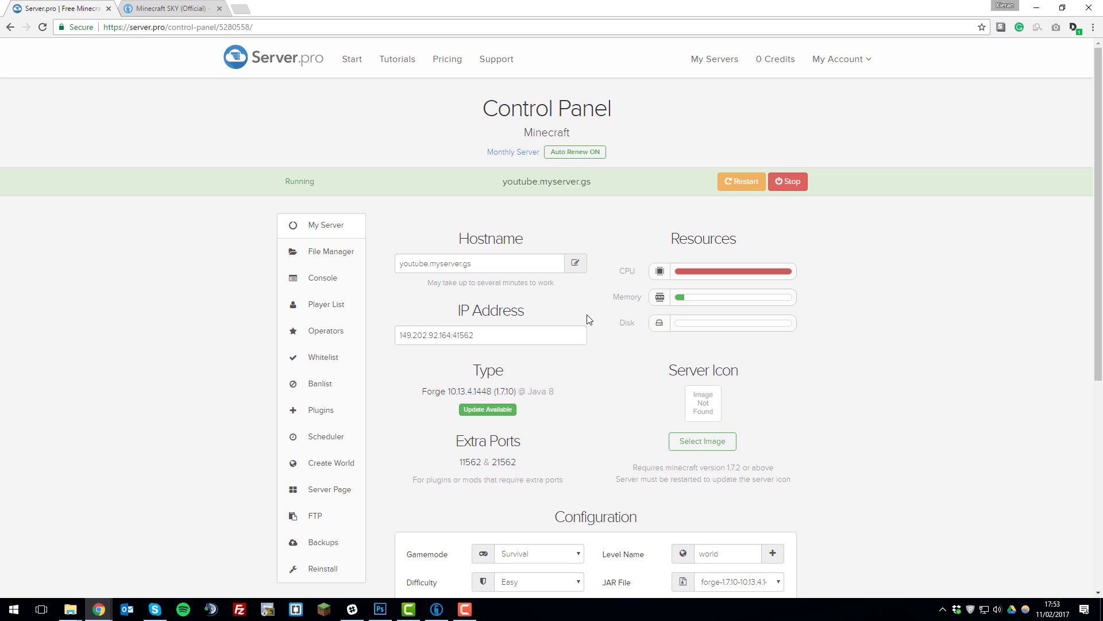
click(432, 615)
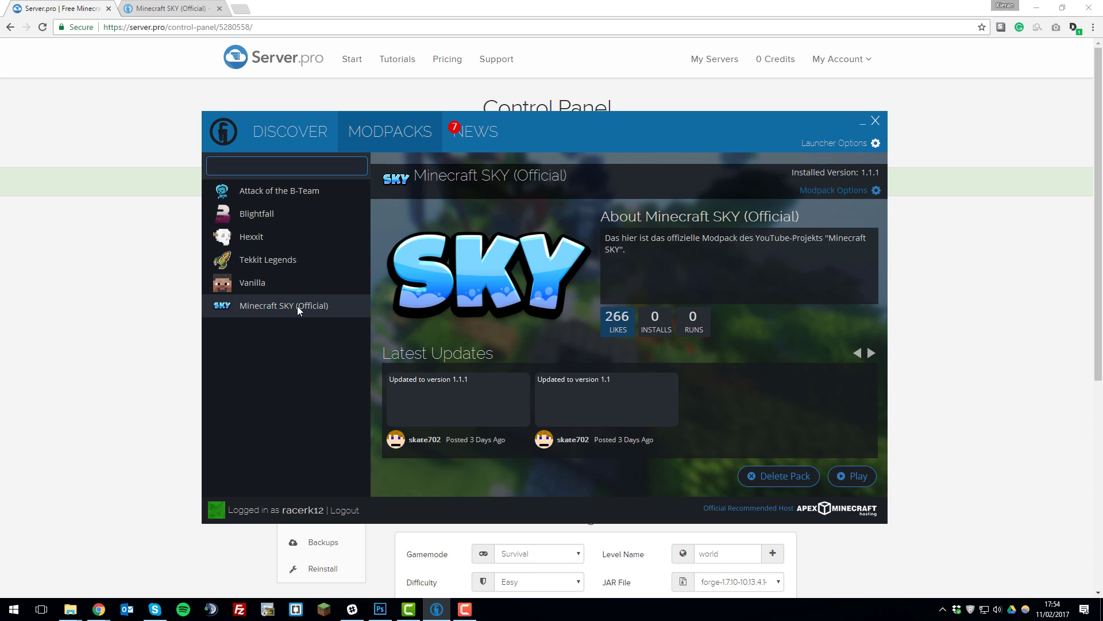
- Open the Minecraft SKY pack's install folder from its Modpack Options
click(846, 191)
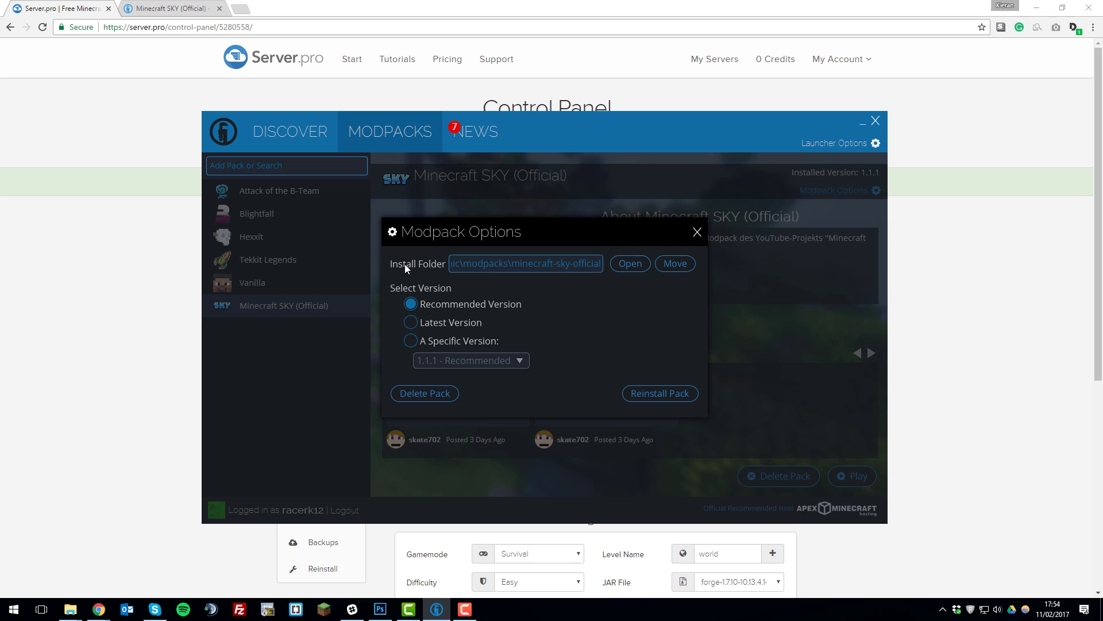
click(629, 266)
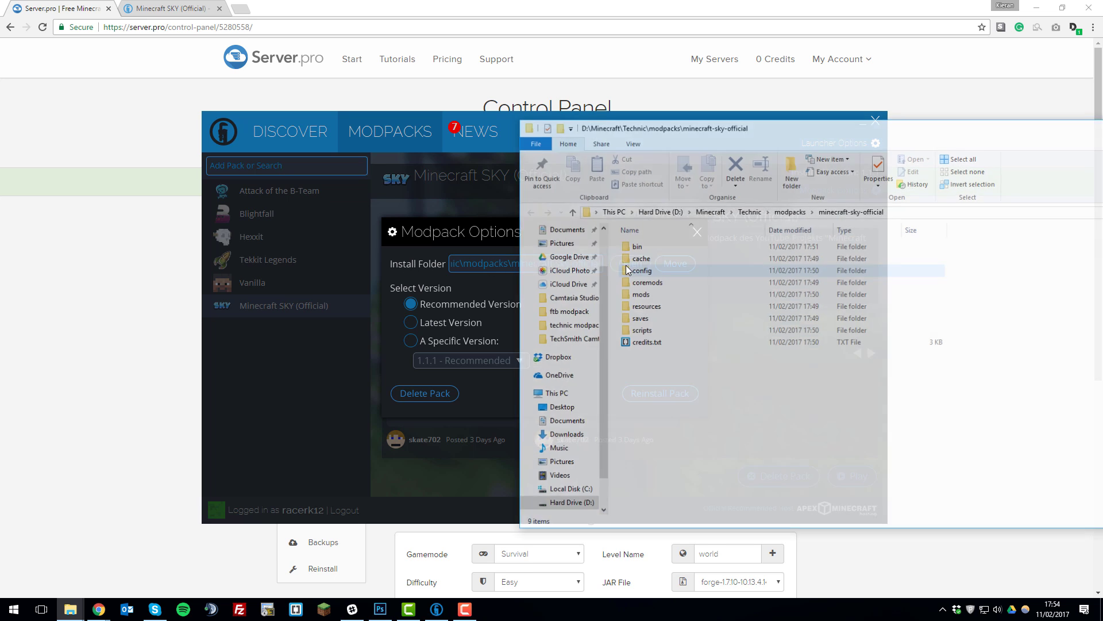
- Compress all nine items in the modpack folder into a zip archive
drag(781, 125, 465, 106)
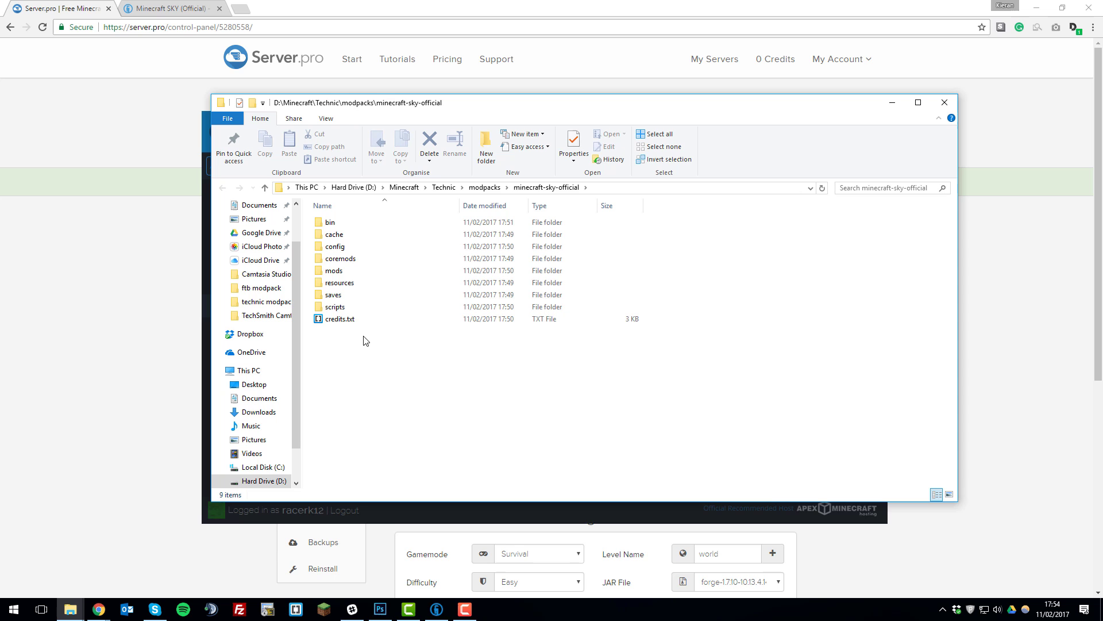
drag(363, 347, 363, 220)
right_click(392, 285)
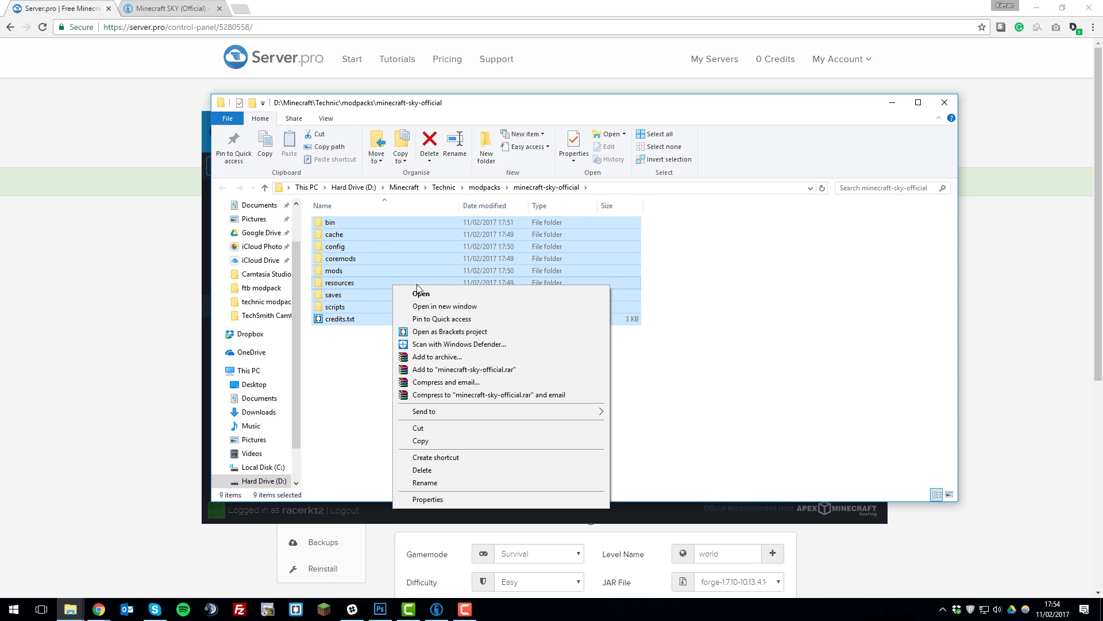
mouse_move(543, 409)
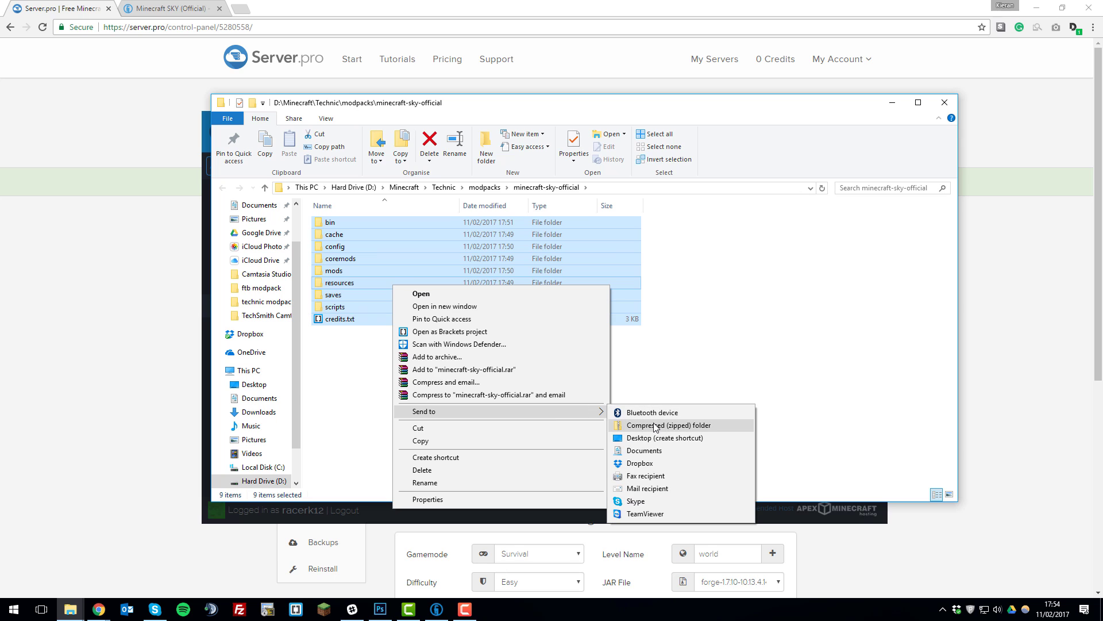
click(656, 426)
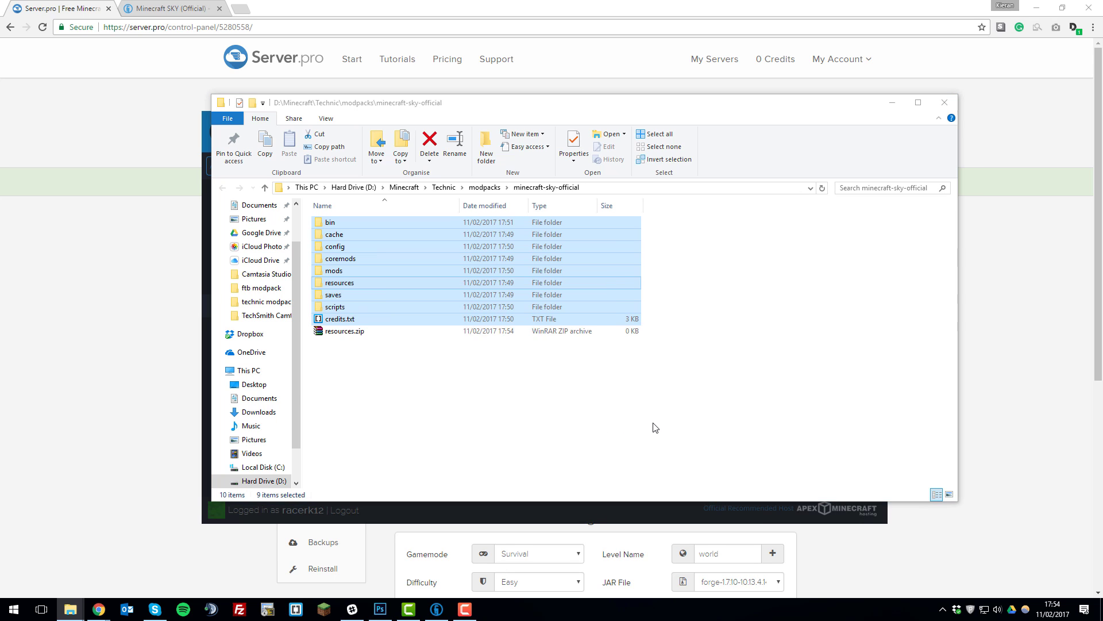
click(439, 407)
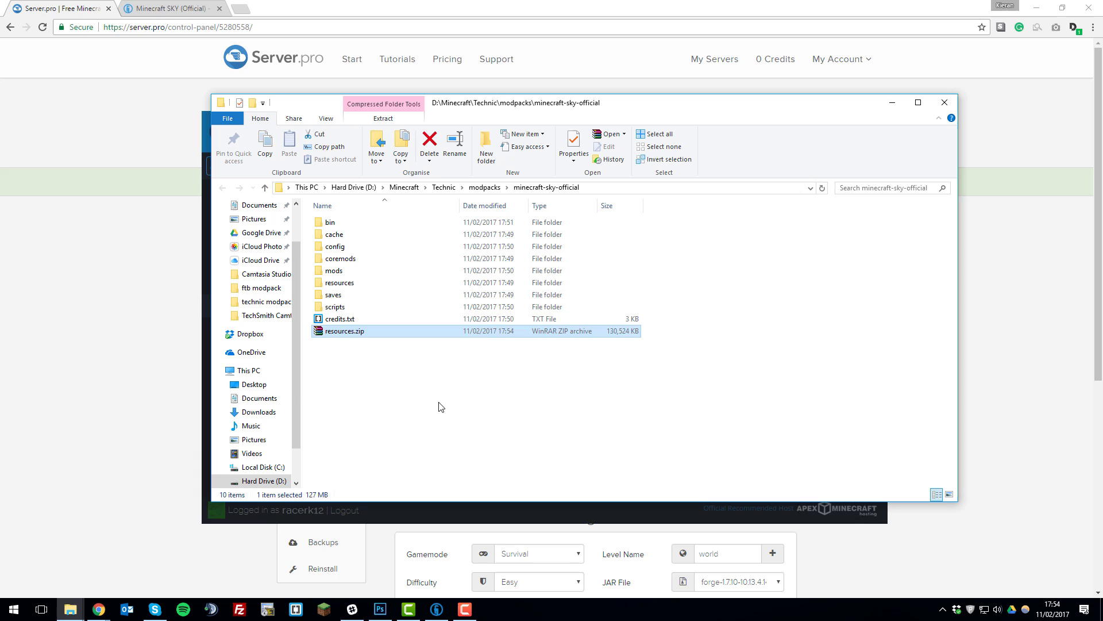
- Rename the archive to skyofficialmodpack.zip and move it to the Desktop
click(353, 329)
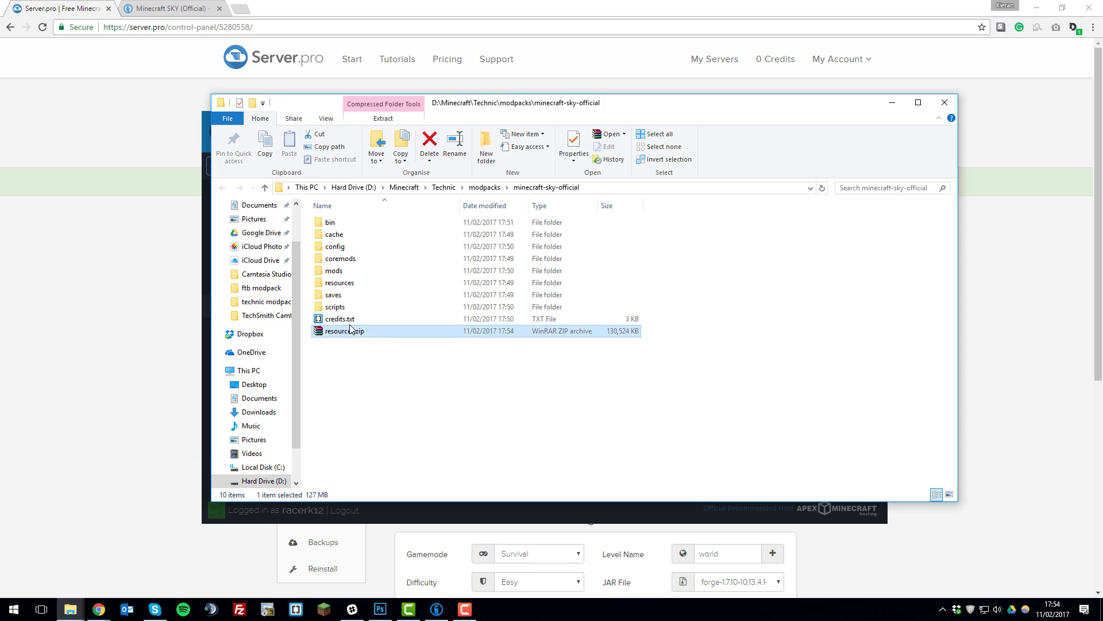
click(459, 149)
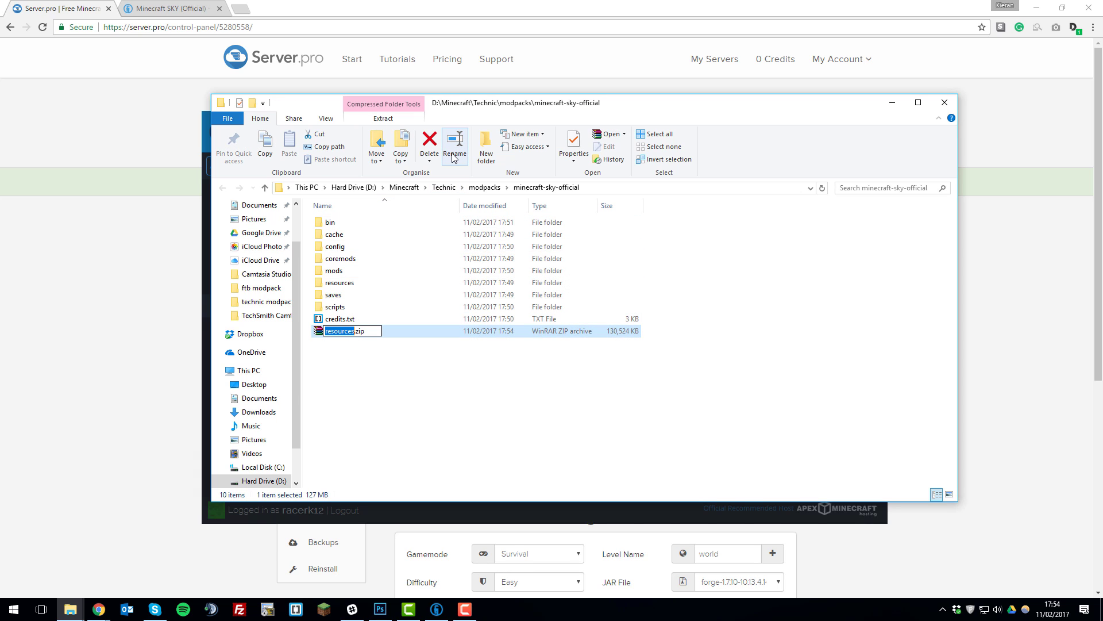
text(skyofficial)
text(modpack)
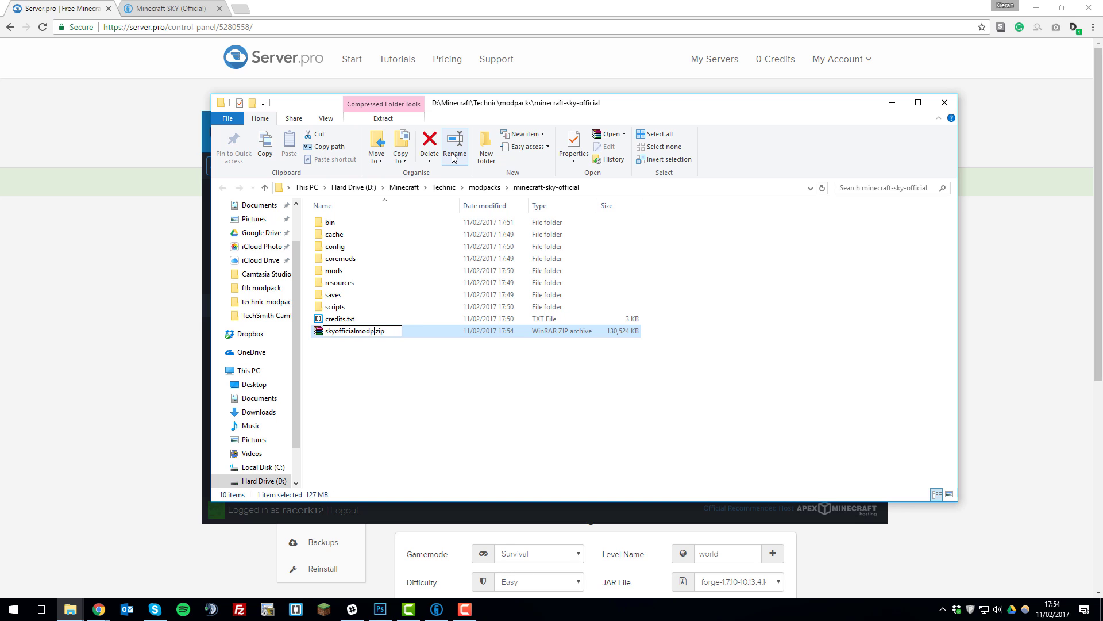
key(Return)
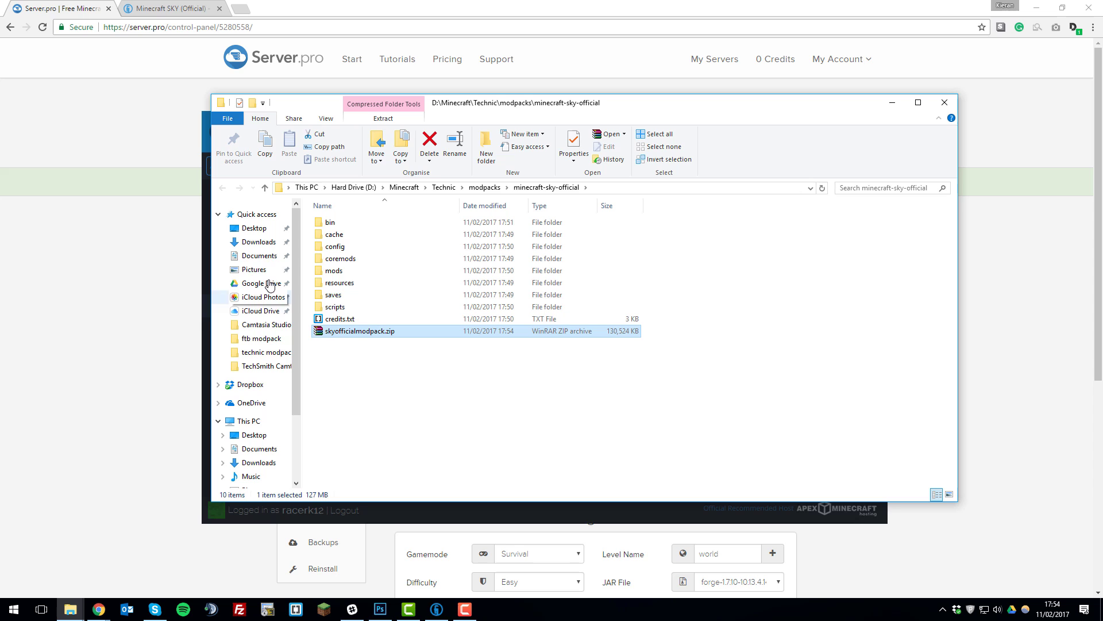
drag(353, 336, 281, 263)
click(248, 229)
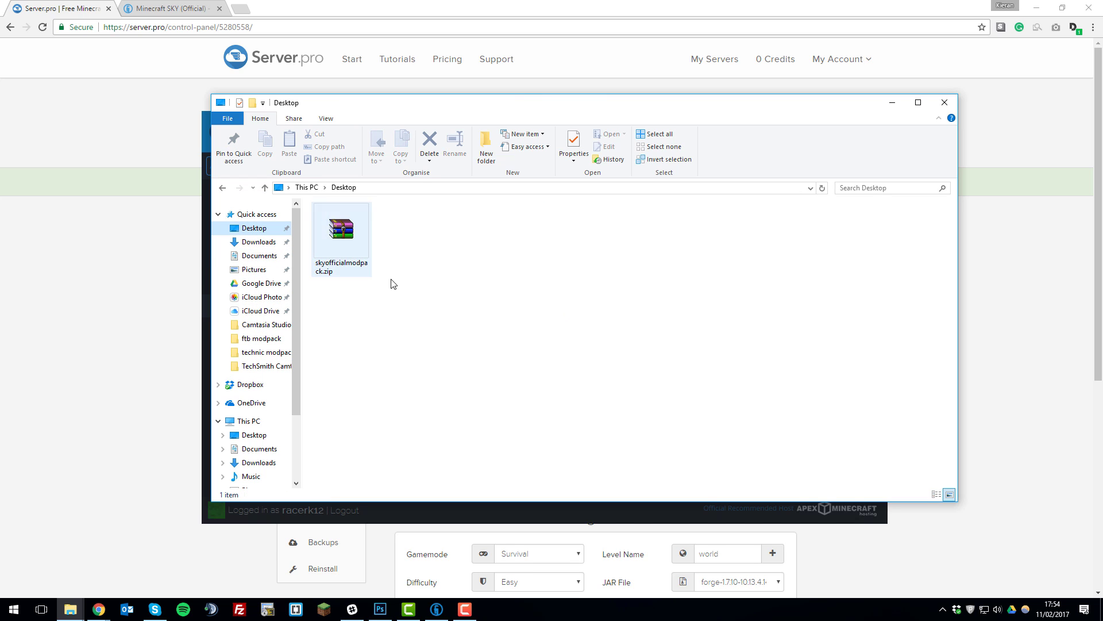
click(146, 482)
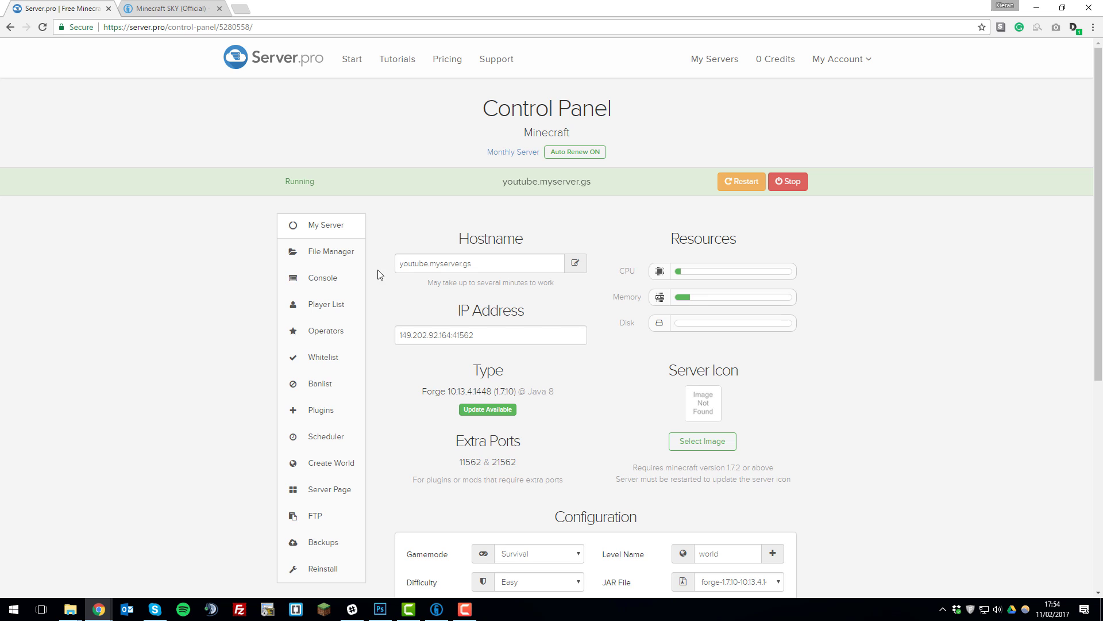
- Upload Desktop\skyofficialmodpack.zip to the server through File Manager
click(336, 252)
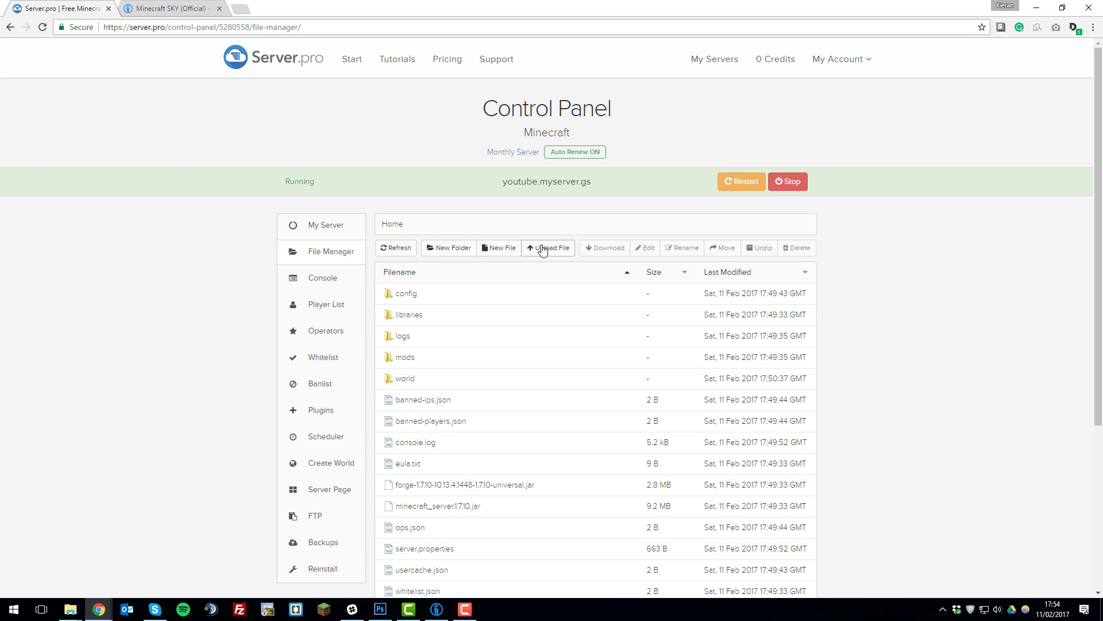
click(543, 249)
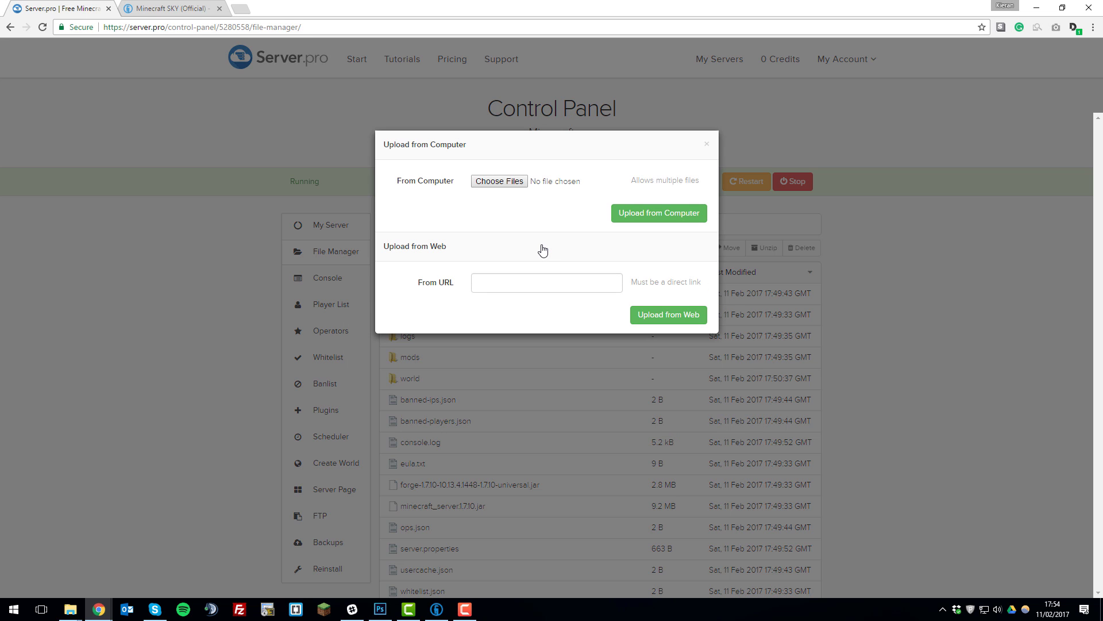
click(503, 184)
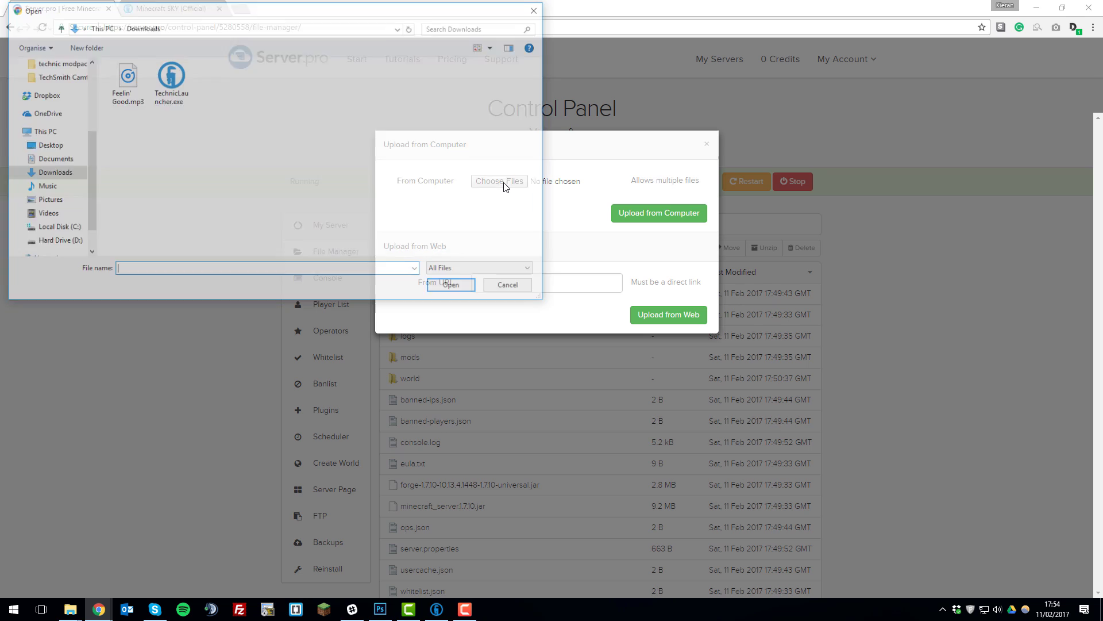
scroll(67, 132, up, 1)
scroll(67, 133, up, 3)
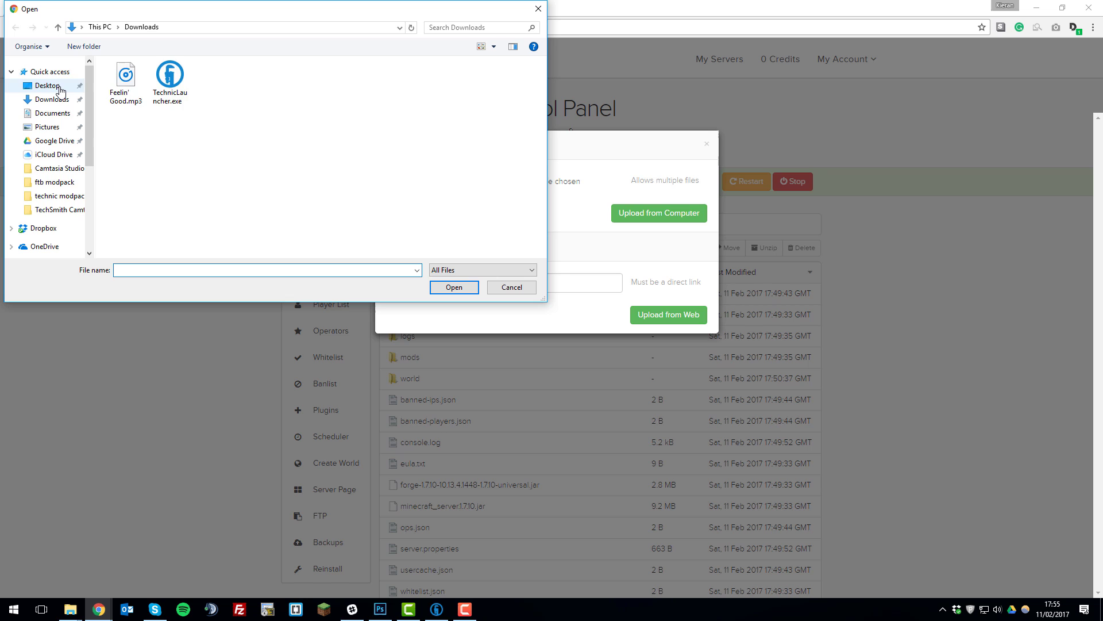
click(60, 87)
click(138, 100)
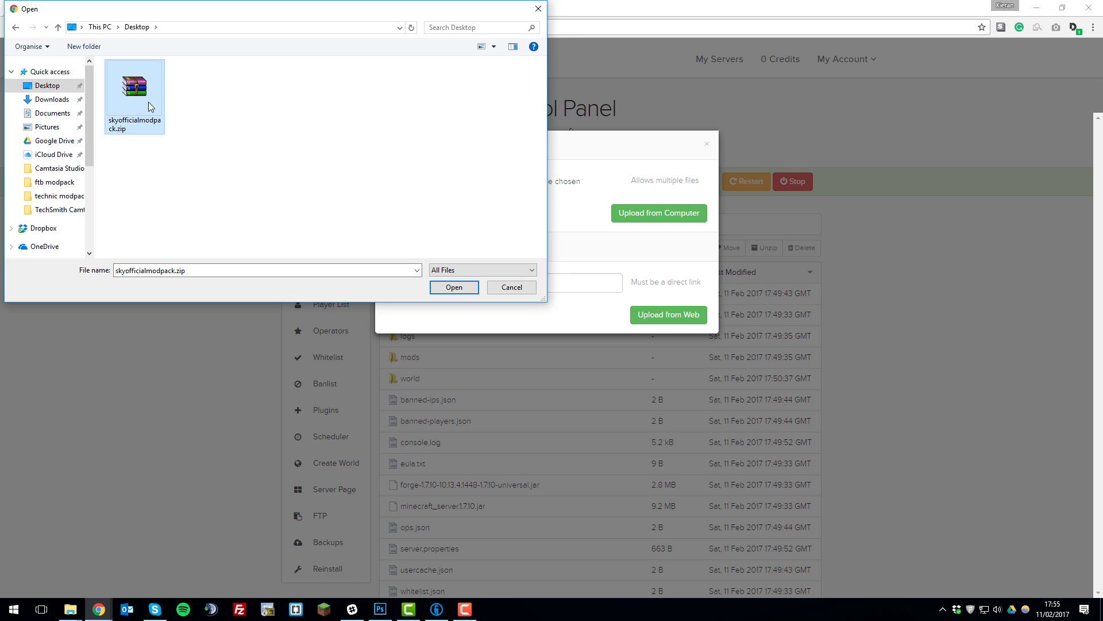
click(457, 290)
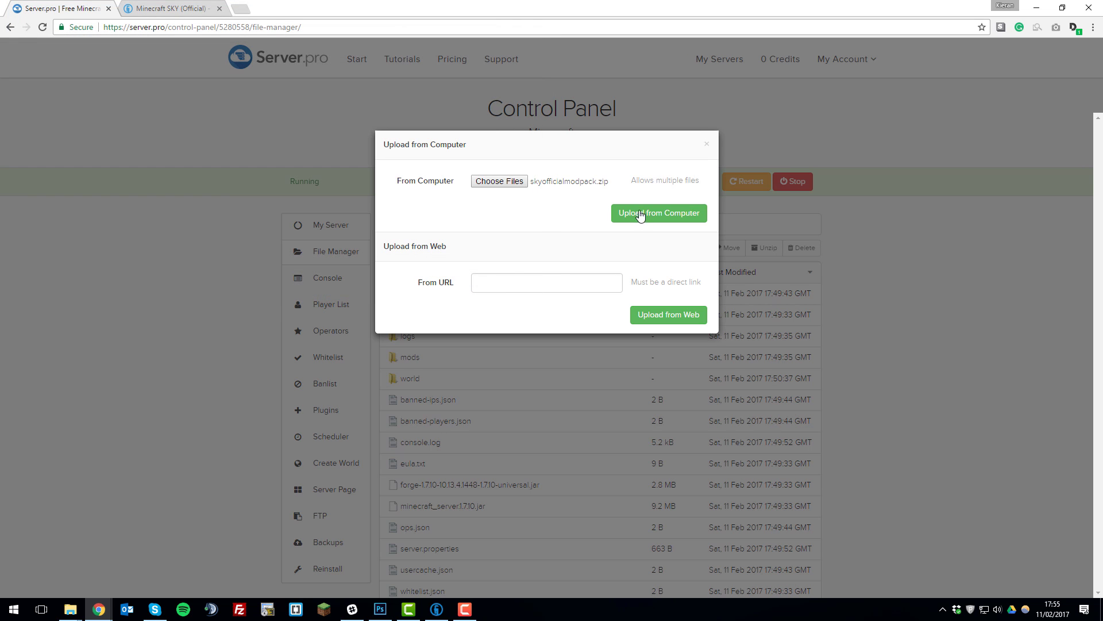
click(644, 217)
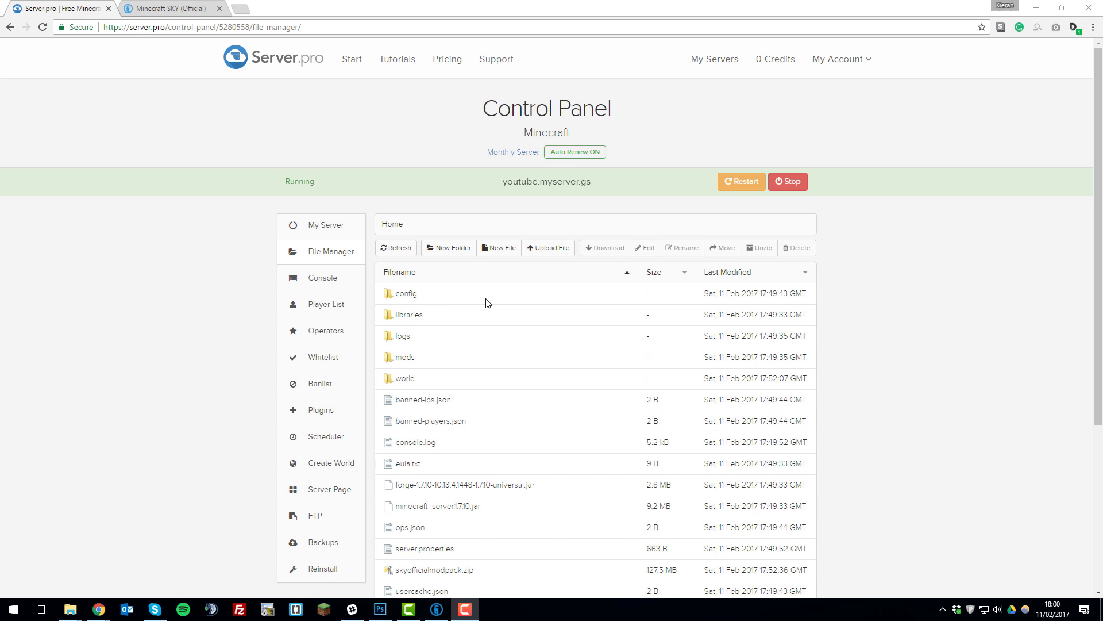
- Extract skyofficialmodpack.zip's contents onto the server
scroll(566, 553, down, 3)
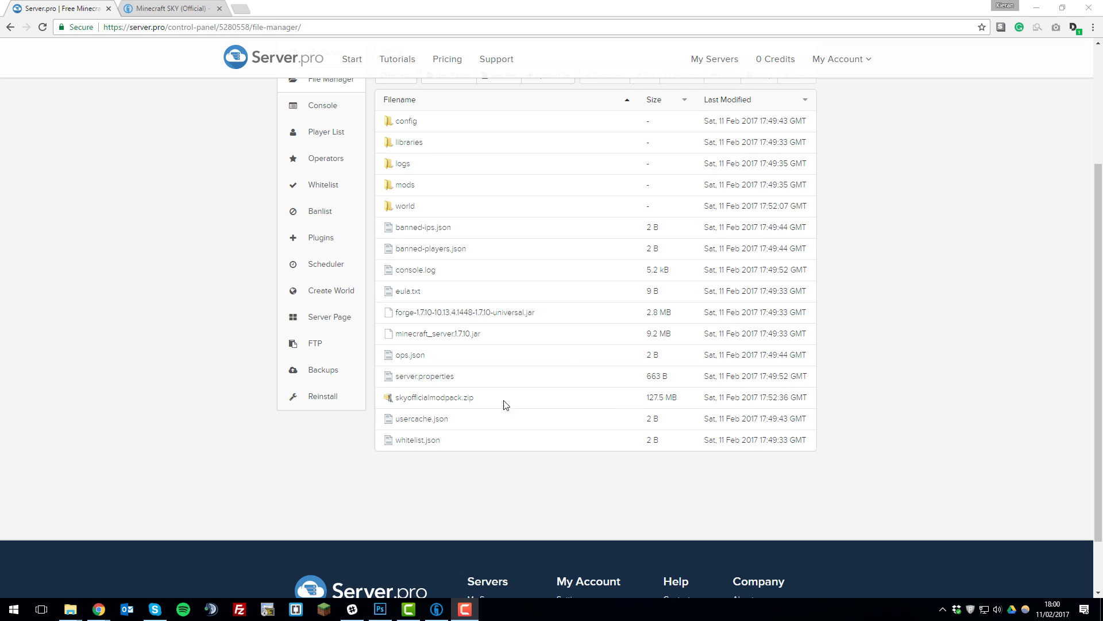
click(542, 401)
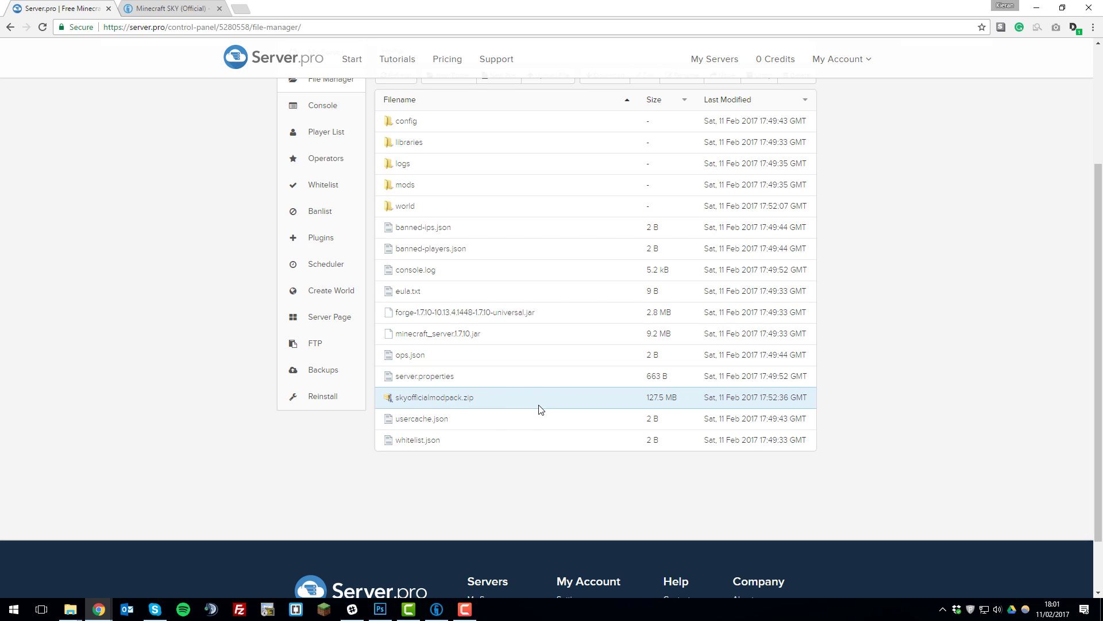
scroll(544, 422, up, 1)
scroll(547, 432, up, 2)
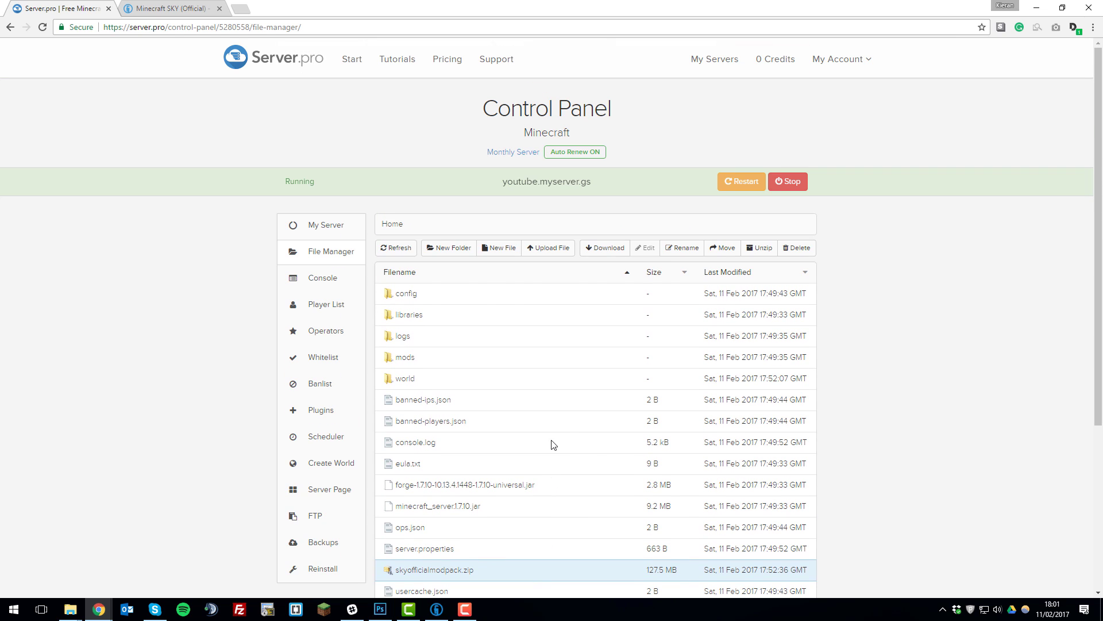
click(762, 251)
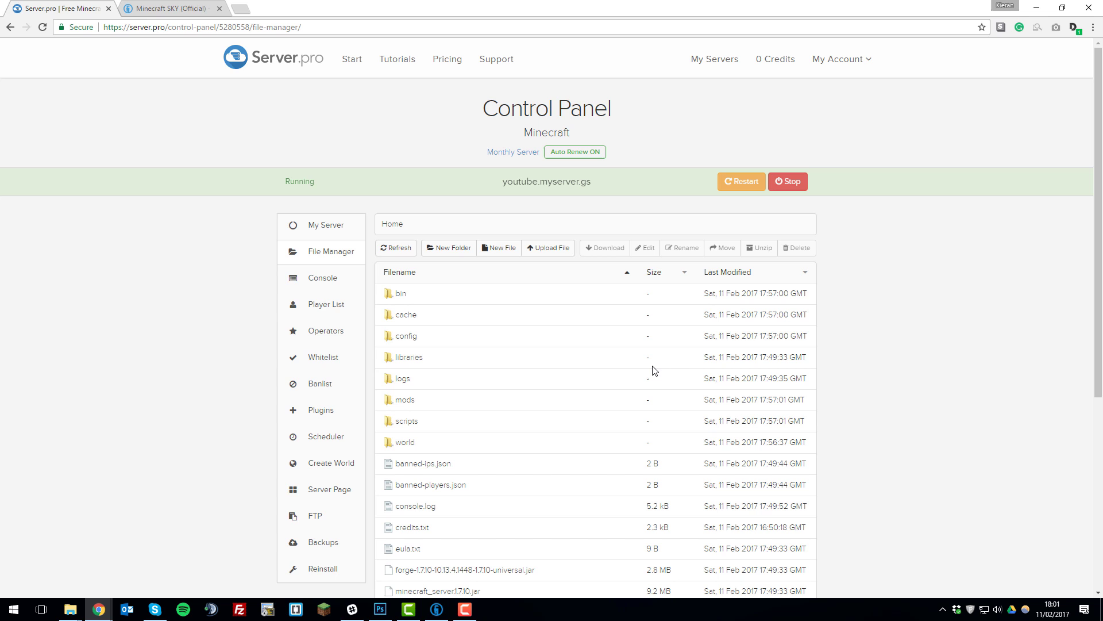
- Delete skyofficialmodpack.zip from the Home folder, confirming with OK
scroll(652, 369, down, 3)
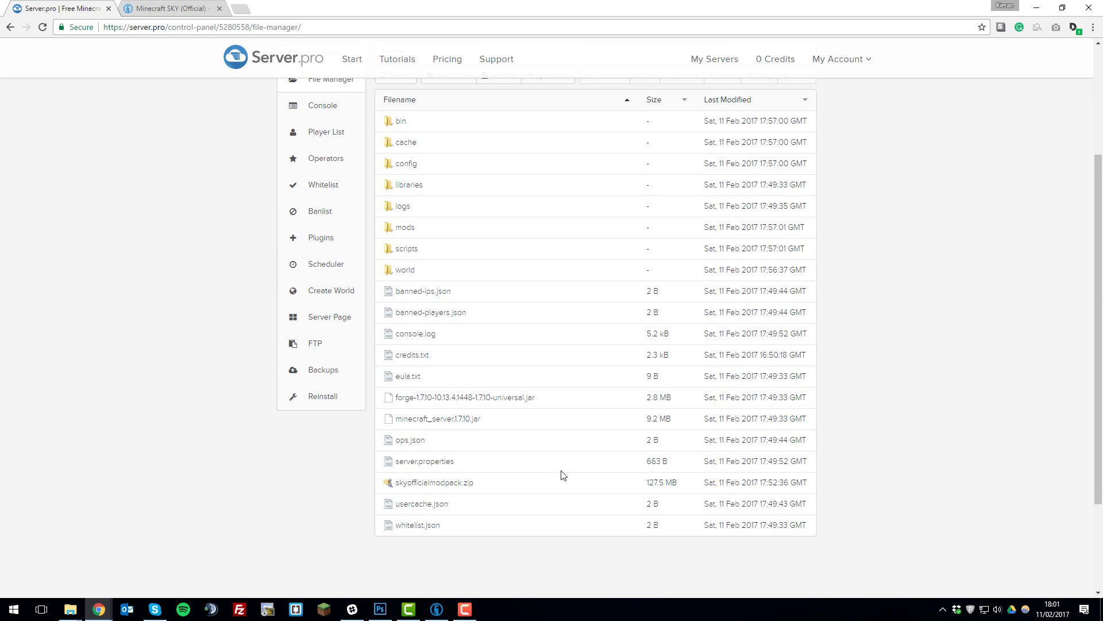
scroll(426, 299, up, 3)
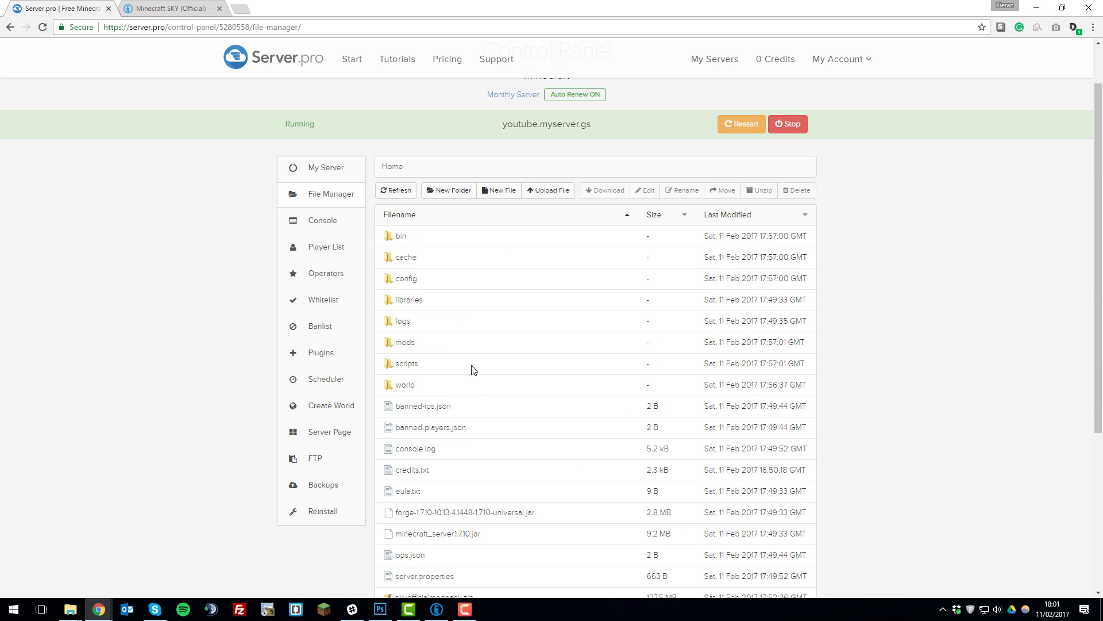
scroll(489, 397, down, 5)
click(510, 374)
scroll(569, 417, up, 4)
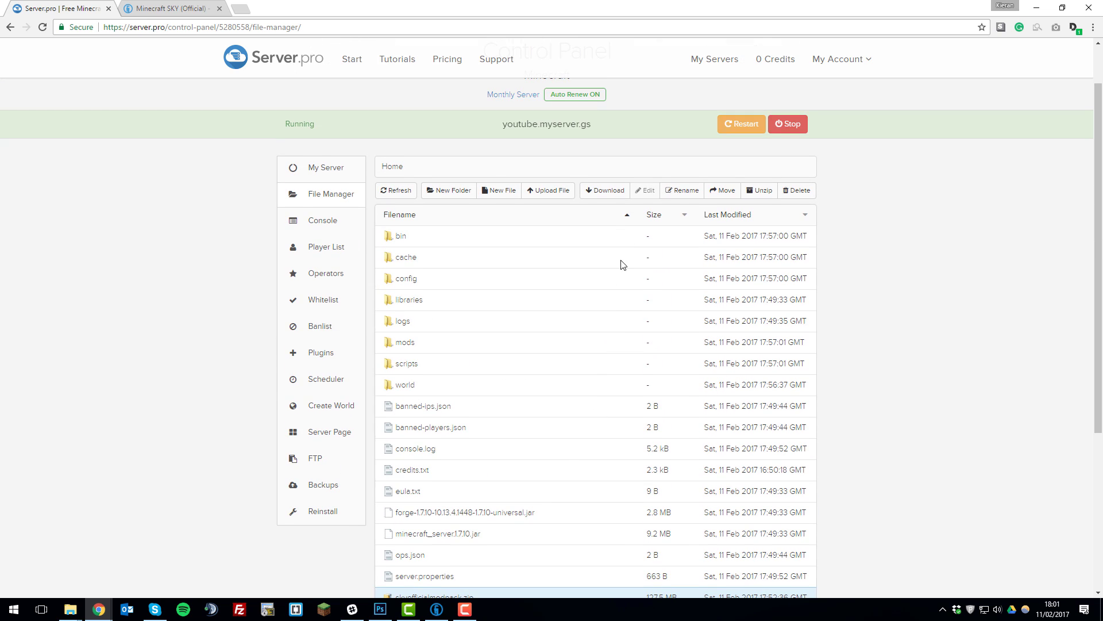
click(795, 193)
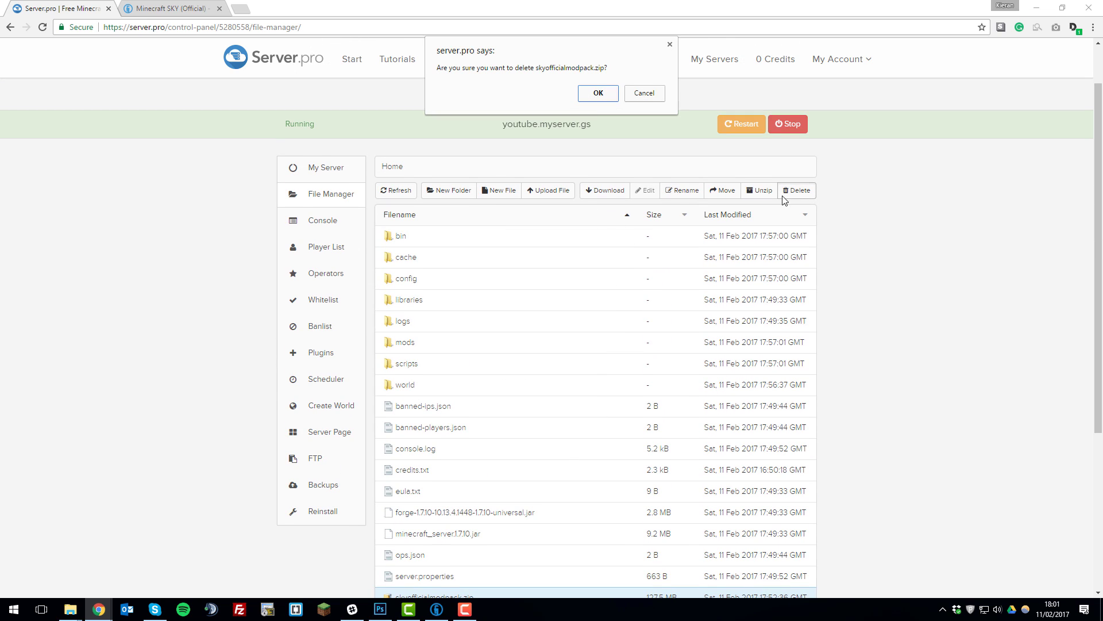
click(596, 99)
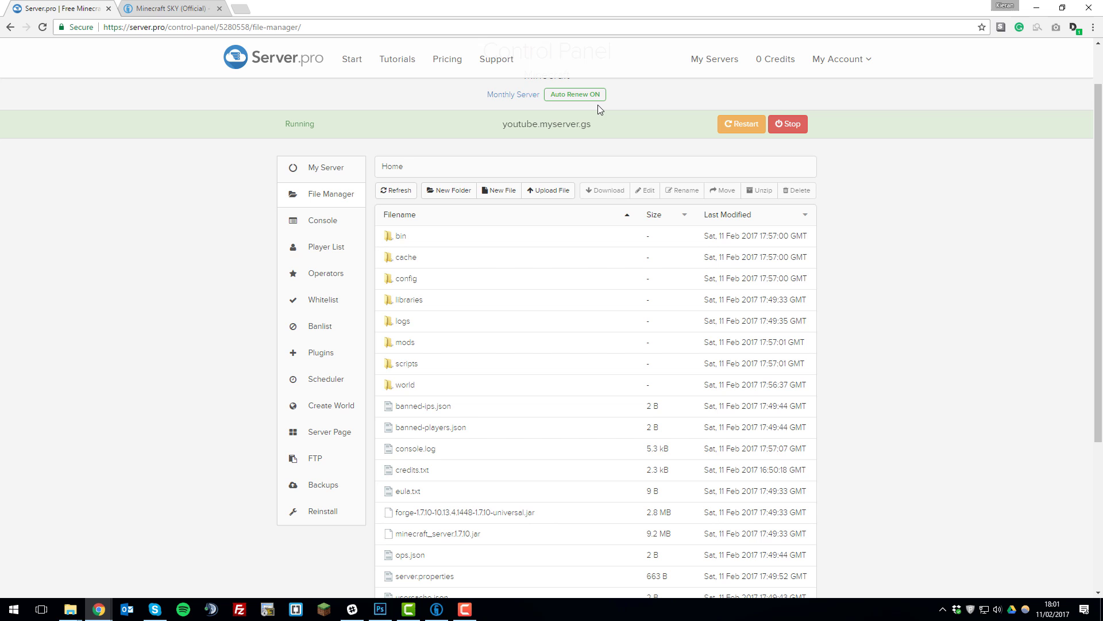
scroll(648, 294, down, 2)
scroll(647, 299, up, 3)
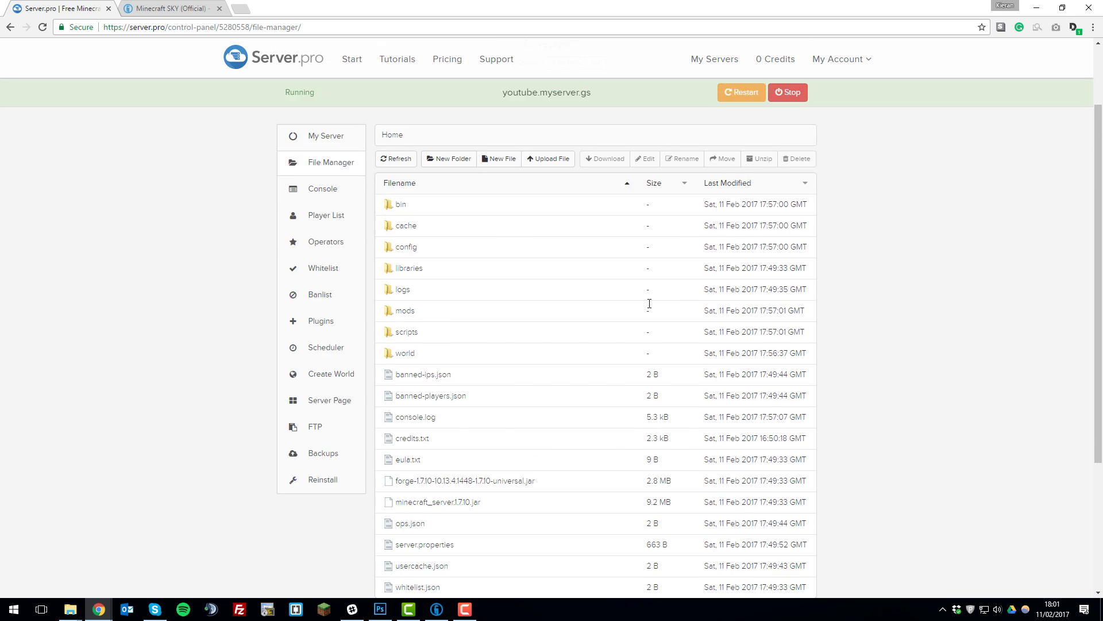
- Restart the server and watch Forge 1.7.10 load in the Console
click(747, 182)
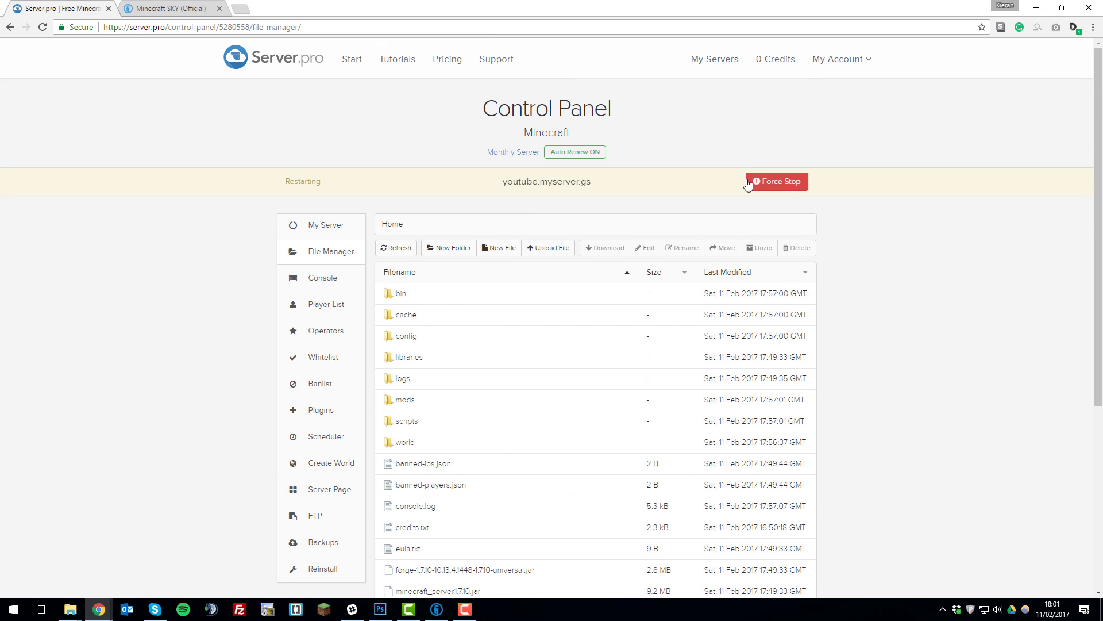
click(355, 278)
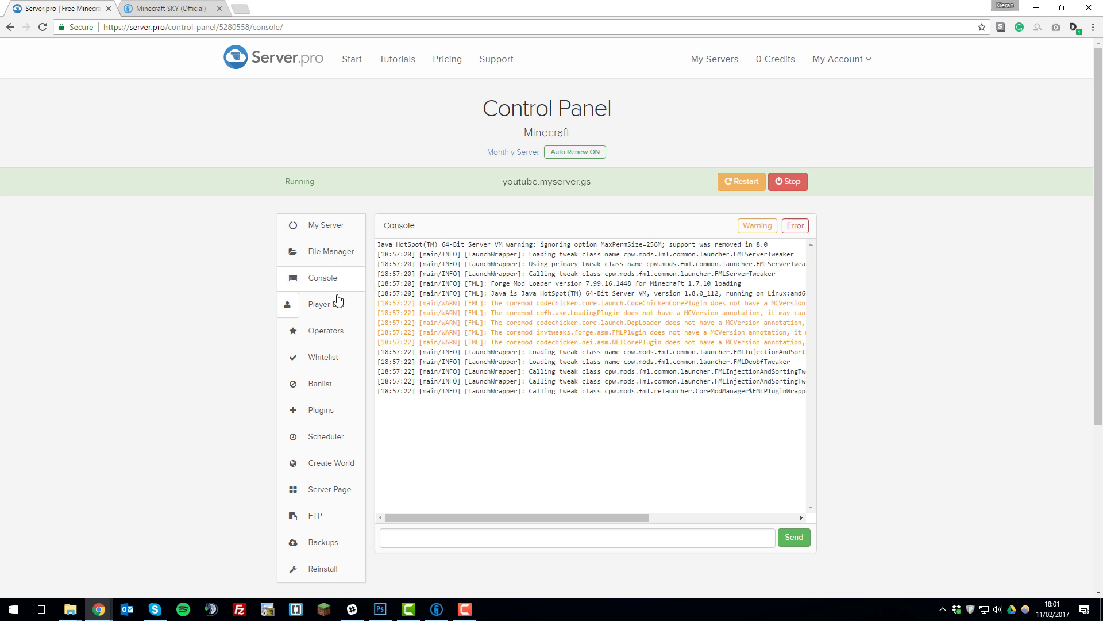
- Start the Minecraft SKY (Official) modpack from Technic Launcher, then minimise the launcher
click(440, 610)
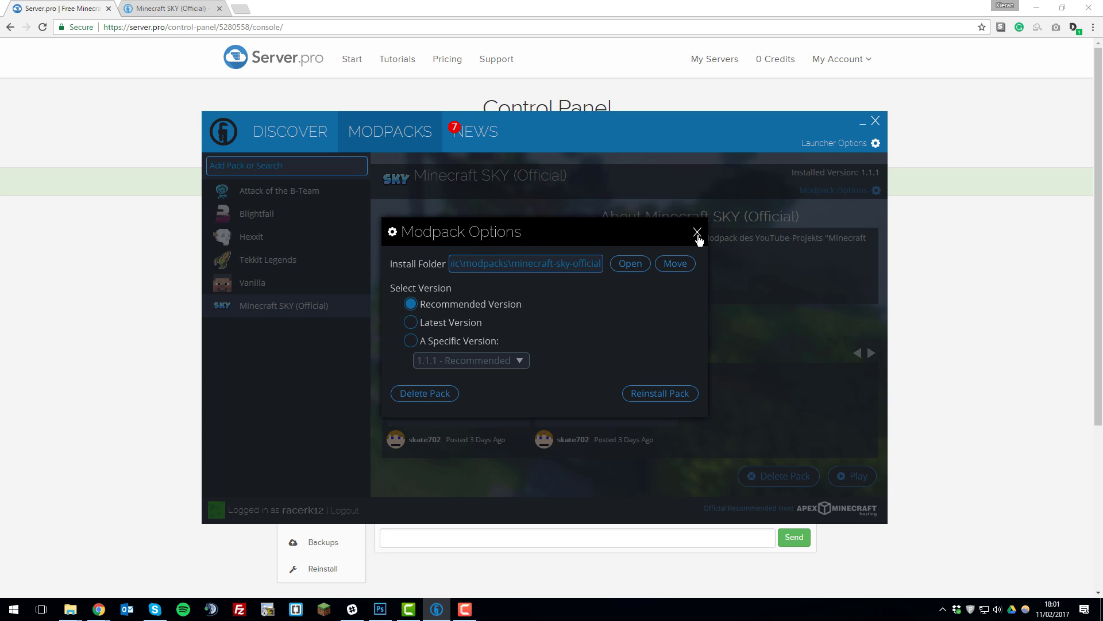
click(697, 233)
click(857, 478)
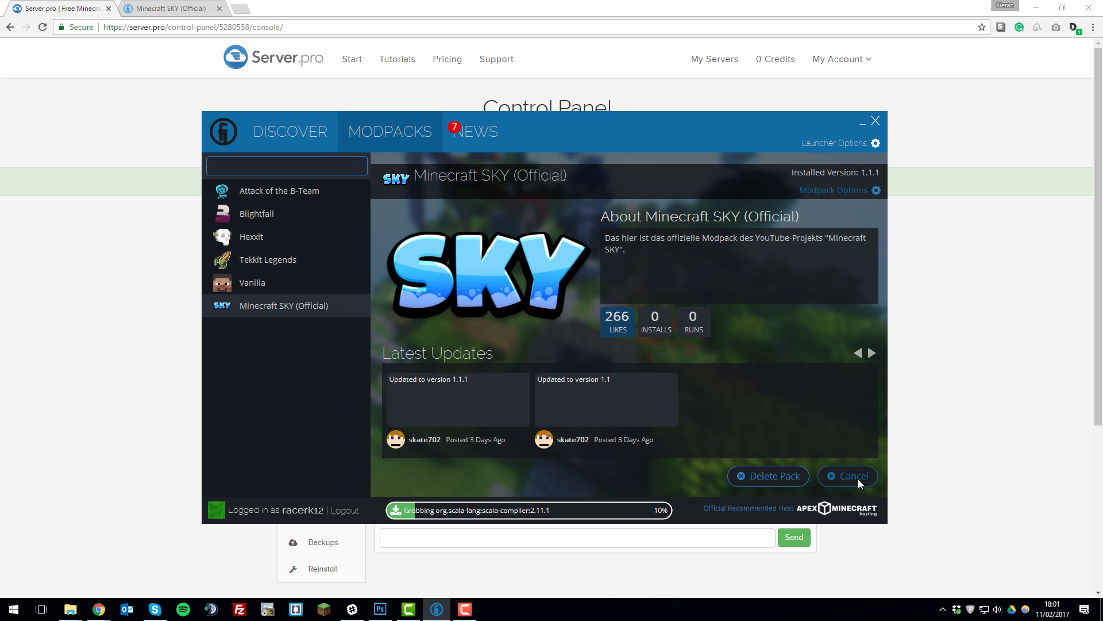
click(928, 468)
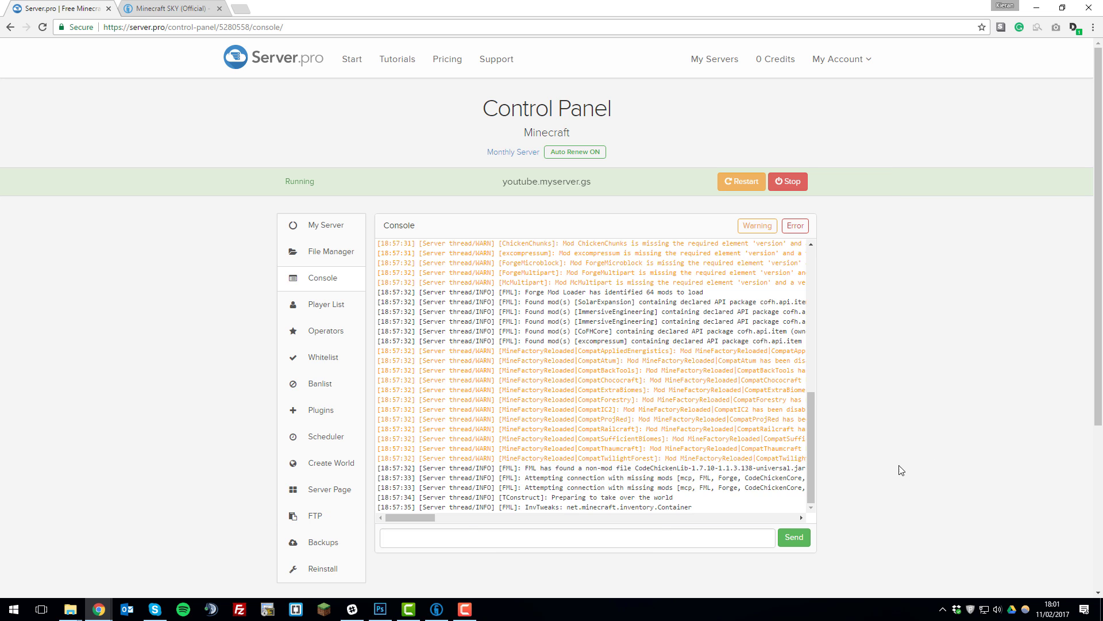
- Highlight the server console's "Done (2.126s)!" line confirming the Forge server finished starting
click(437, 608)
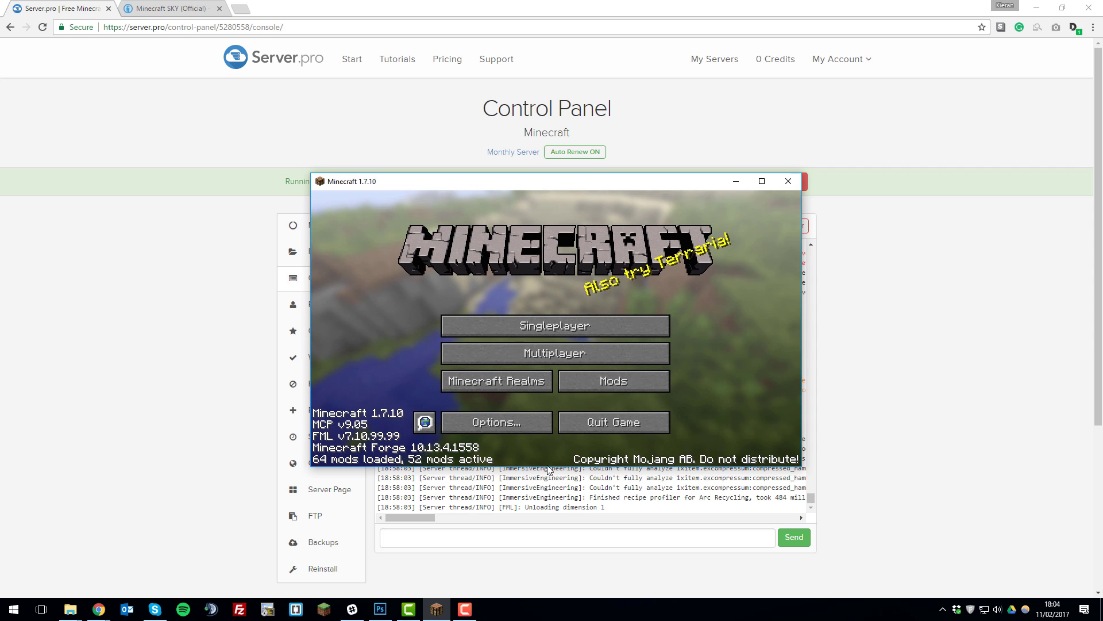
click(913, 373)
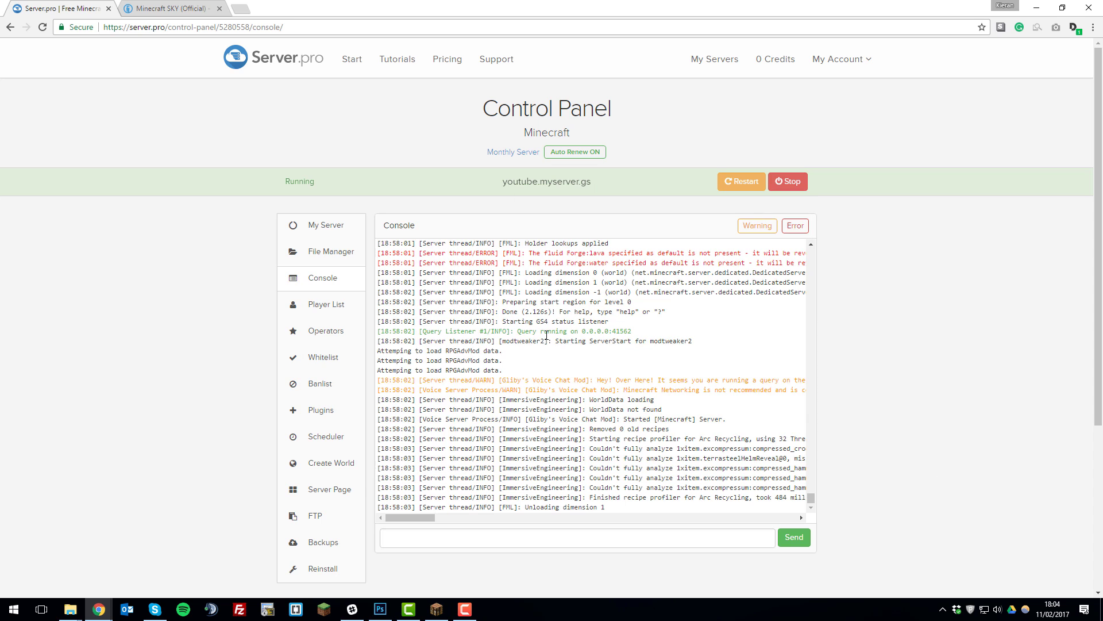
drag(504, 311, 535, 311)
- Add a new multiplayer server entry named 'Sky Official Mod Pack Server Tut'
click(436, 609)
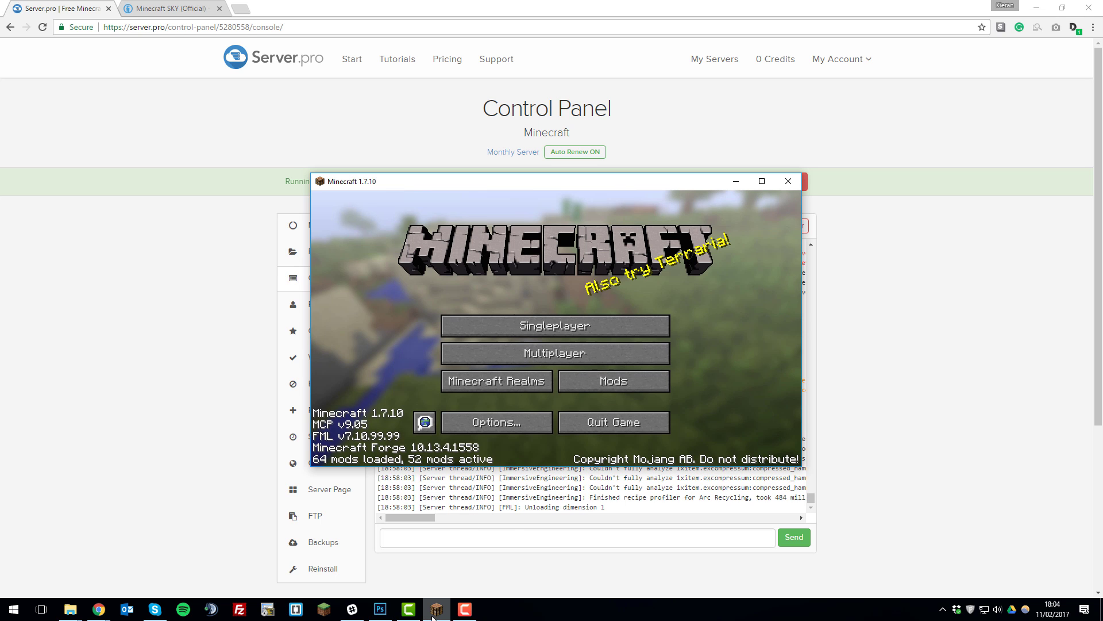
click(571, 356)
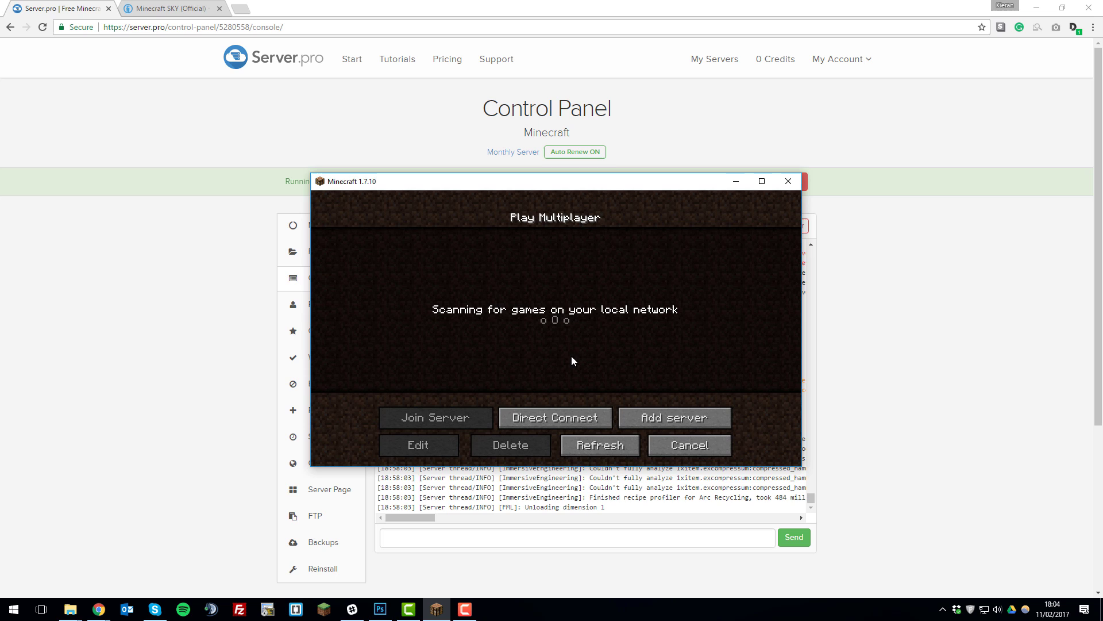
click(687, 418)
key(BackSpace)
key(BackSpace)
key(BackSpace)
key(BackSpace)
key(BackSpace)
key(BackSpace)
key(BackSpace)
key(BackSpace)
key(BackSpace)
key(BackSpace)
key(BackSpace)
key(BackSpace)
key(BackSpace)
key(BackSpace)
key(BackSpace)
key(BackSpace)
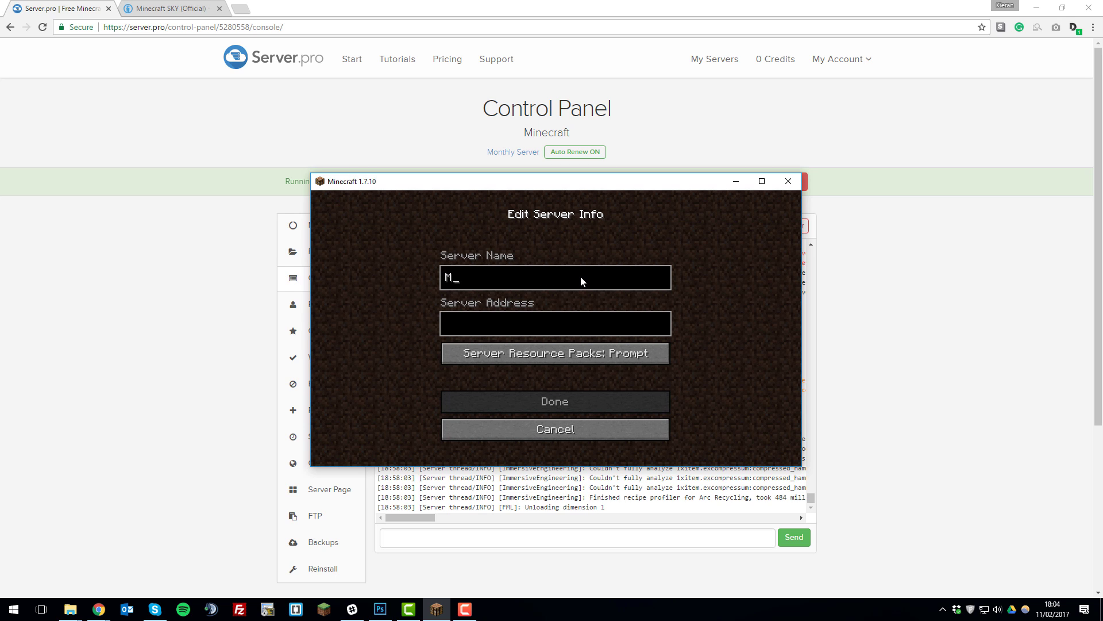
text(Sky Official Mod Pack)
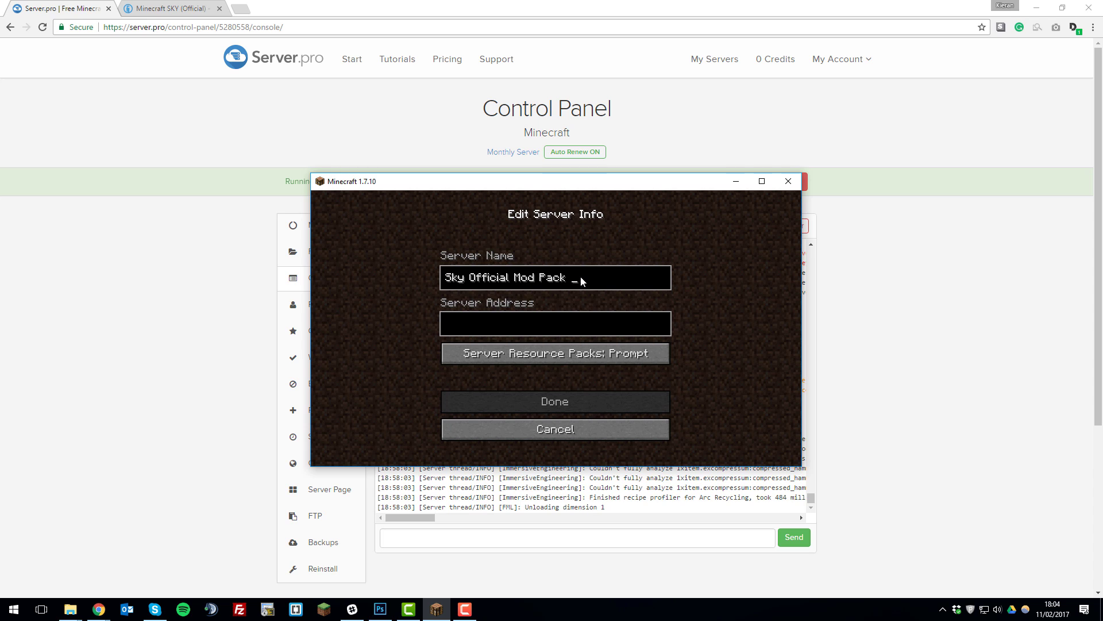
text( Server Tut)
- Copy youtube.myserver.gs from the control panel into Server Address and save the entry
click(881, 284)
drag(605, 181, 502, 181)
key(ctrl+c)
right_click(526, 183)
click(549, 192)
click(437, 609)
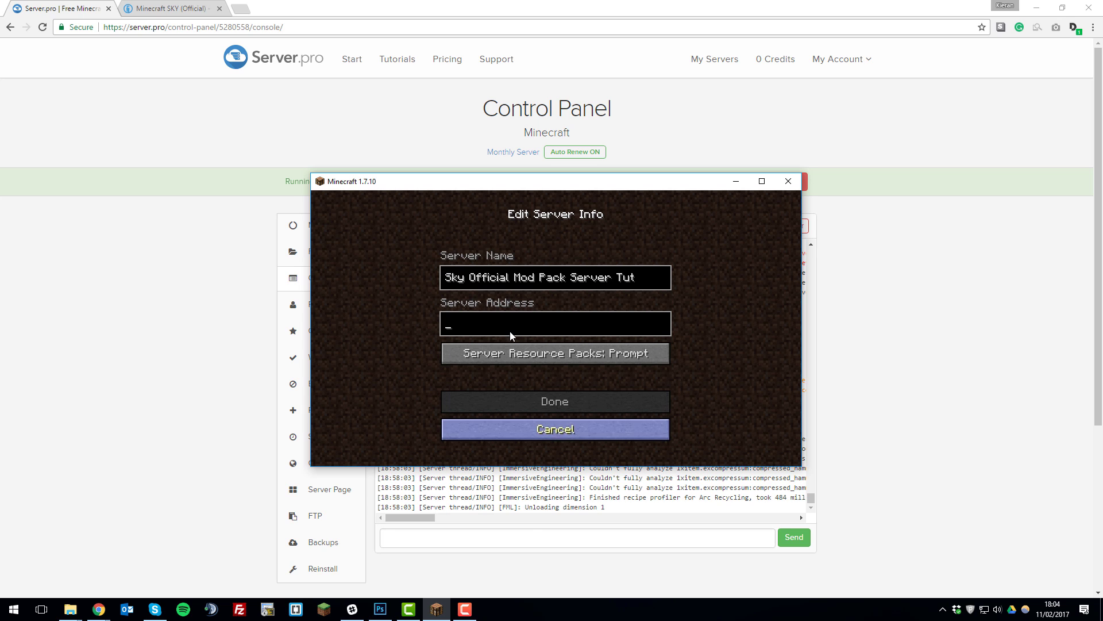
key(ctrl+v)
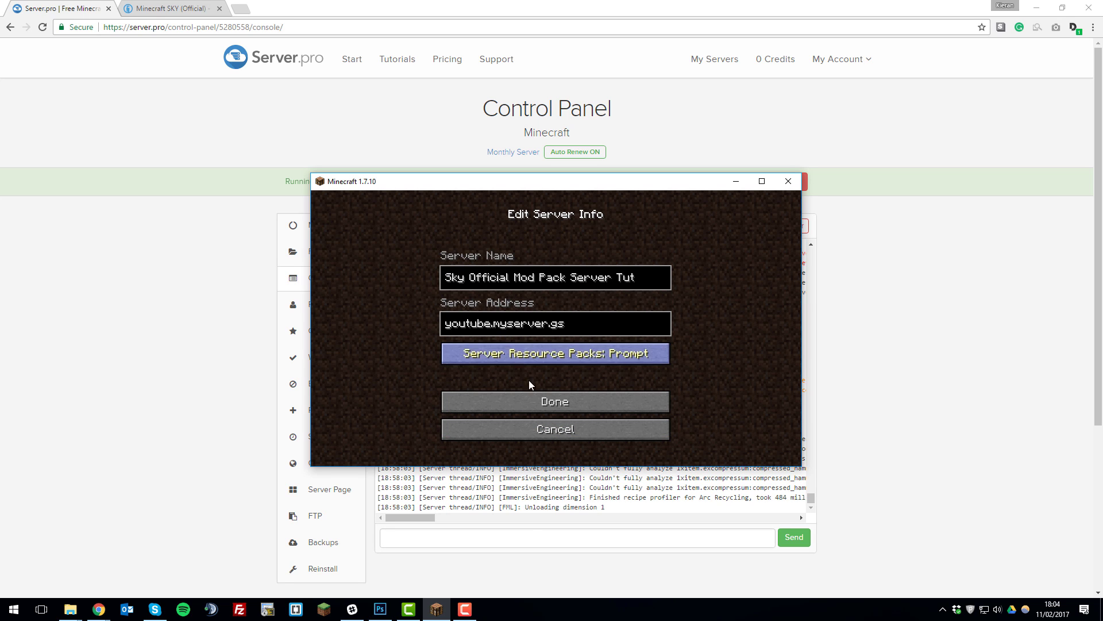
click(586, 402)
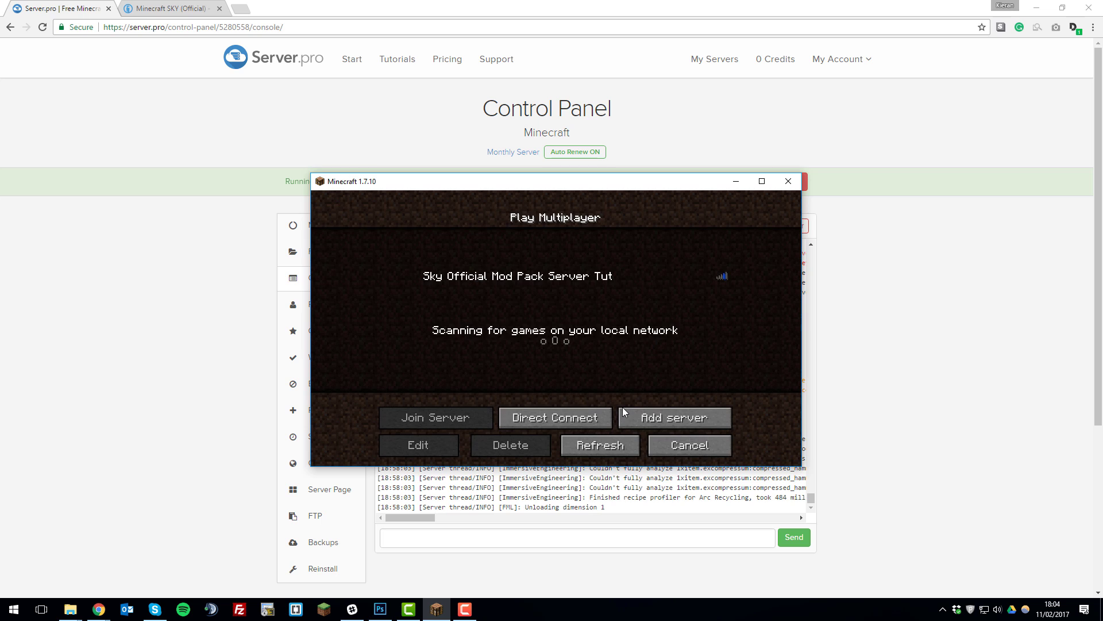
- Join the Sky Official Mod Pack Server Tut server and take control in the savanna spawn
double_click(579, 293)
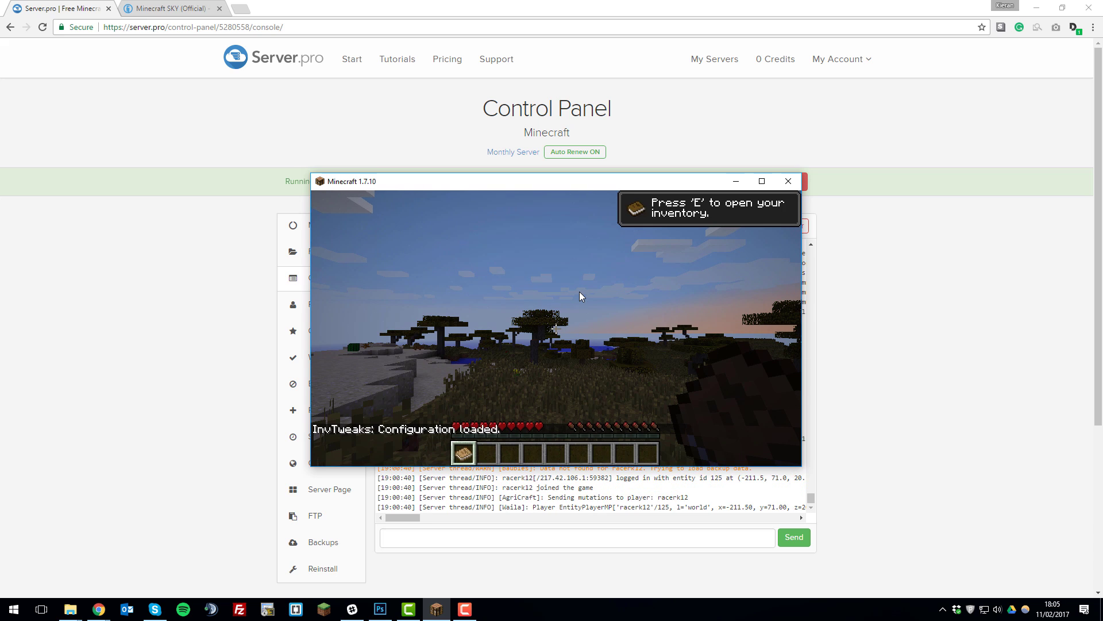
click(580, 293)
mouse_move(556, 329)
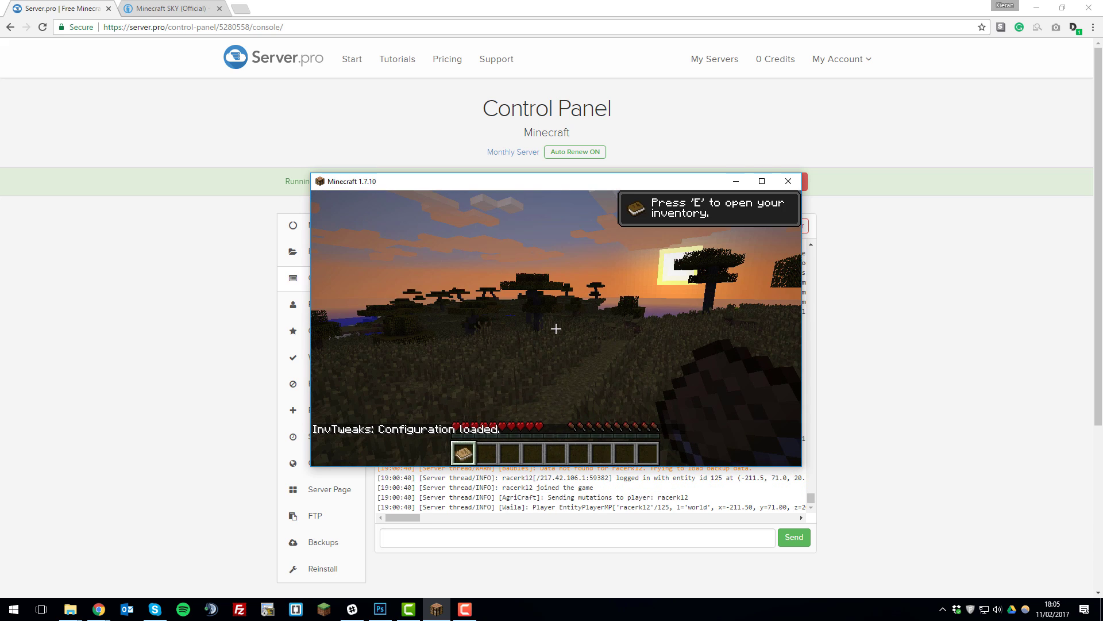